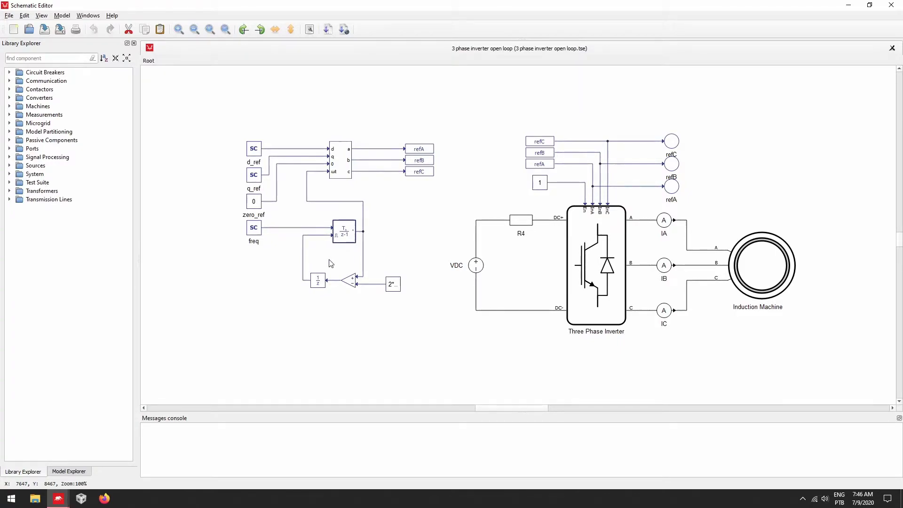
Compile the three-phase inverter model, open it in HIL SCADA and load it to the Virtual Device.
click(344, 29)
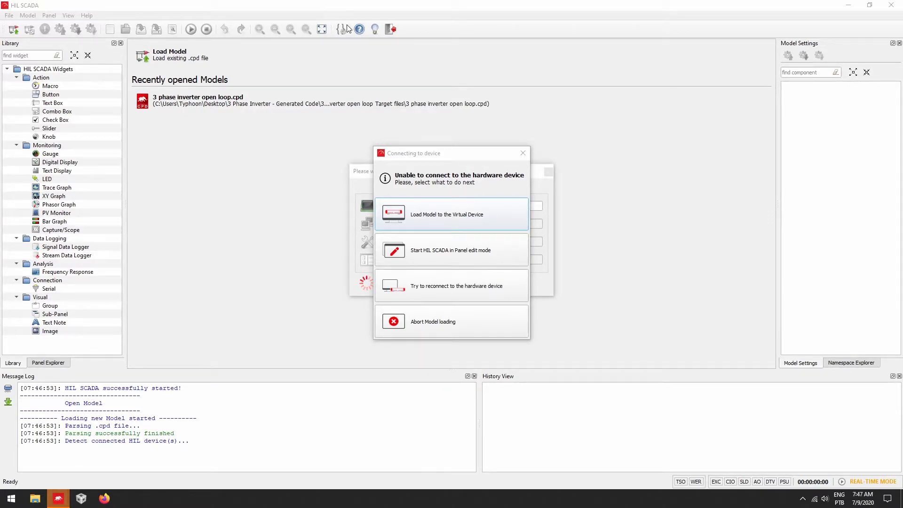
click(442, 215)
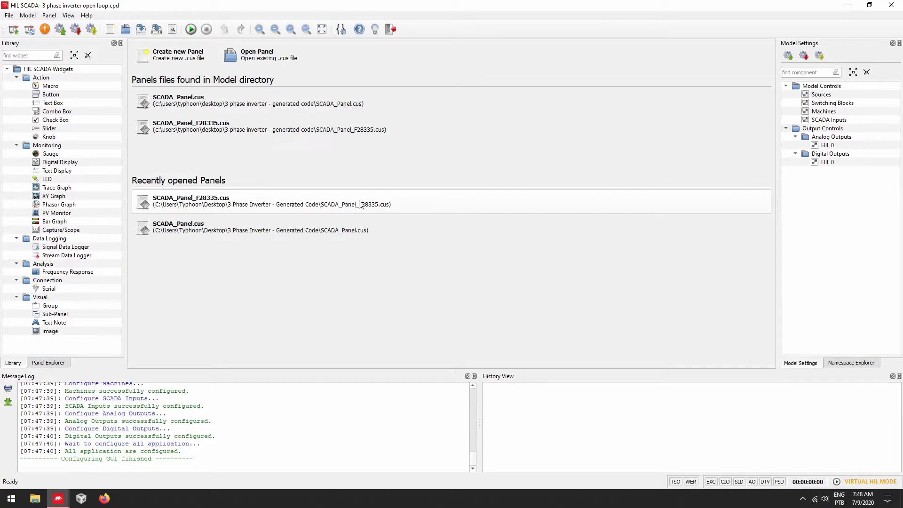
Open the SCADA_Panel.cus panel from the model directory and start the simulation.
click(237, 104)
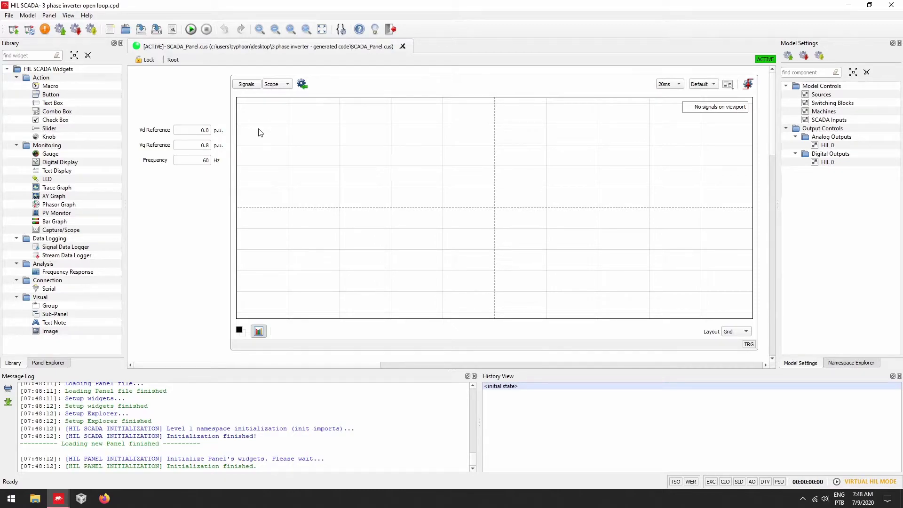
click(191, 30)
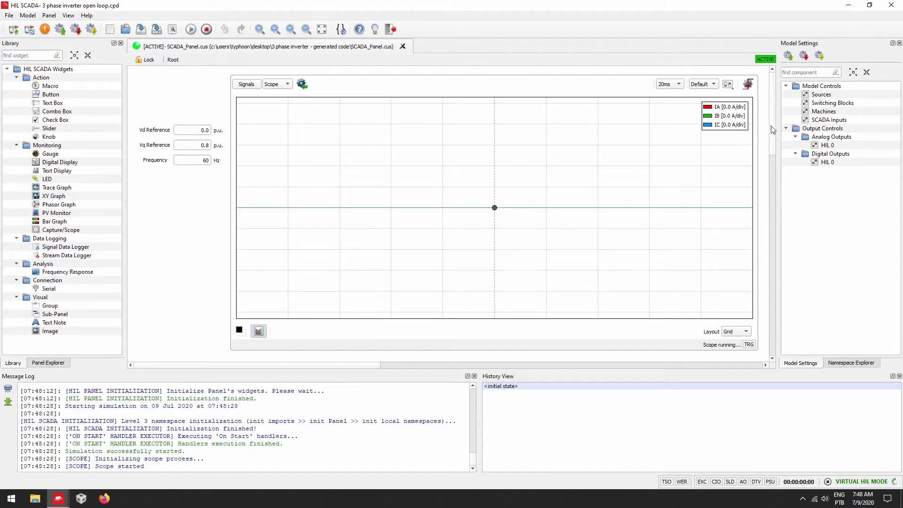
Set the VDC source to a constant 100 V in the model's source settings.
double_click(816, 95)
double_click(442, 176)
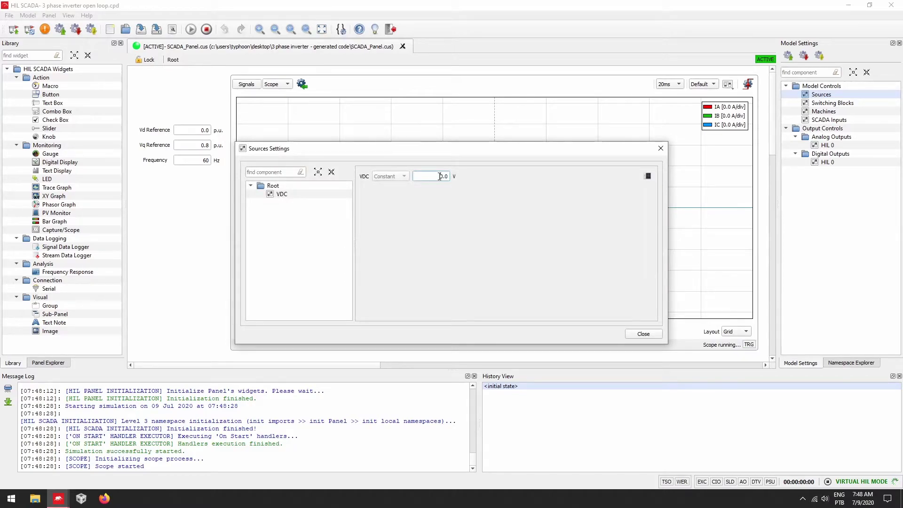
text(100)
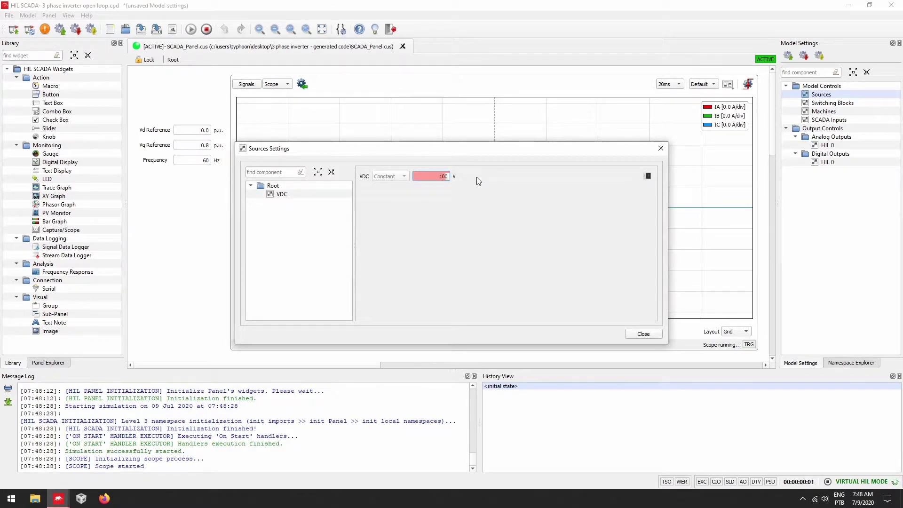
key(Return)
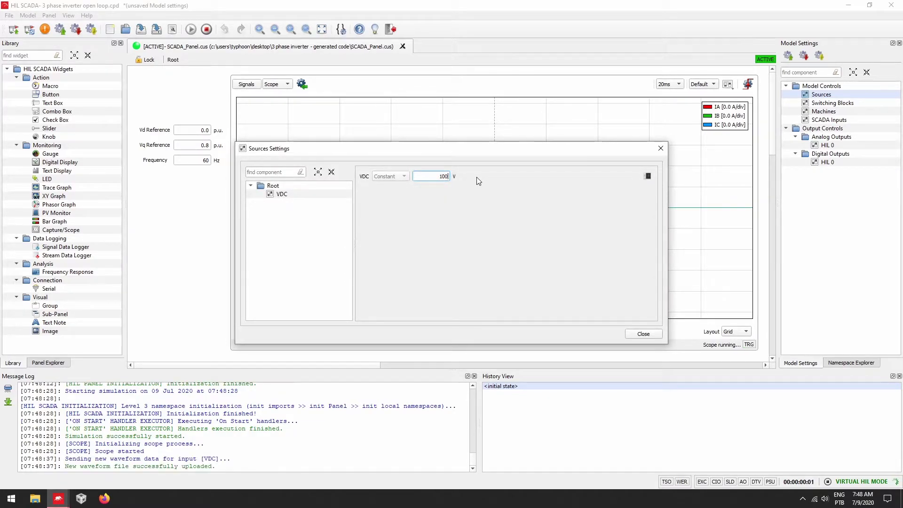
click(662, 148)
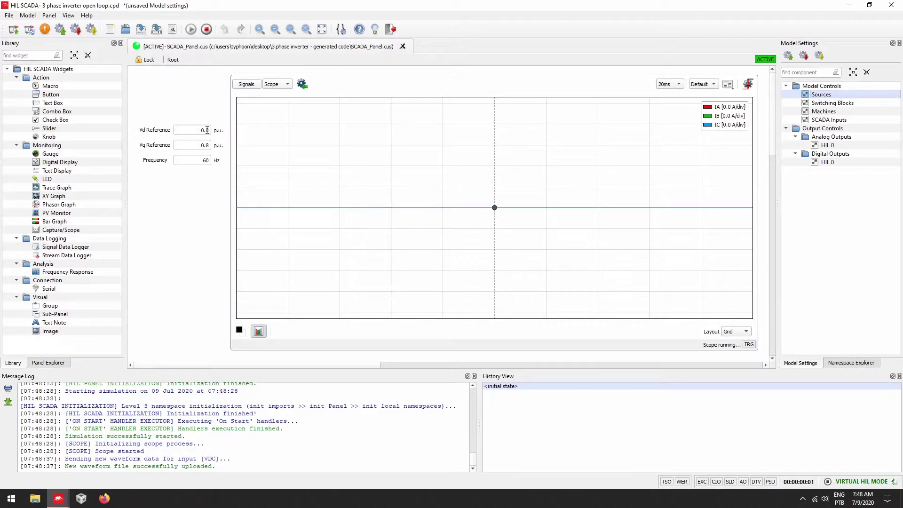
Apply the Vd reference of 0.0 p.u., the Vq reference of 0.8 p.u. and the frequency on the panel.
key(Return)
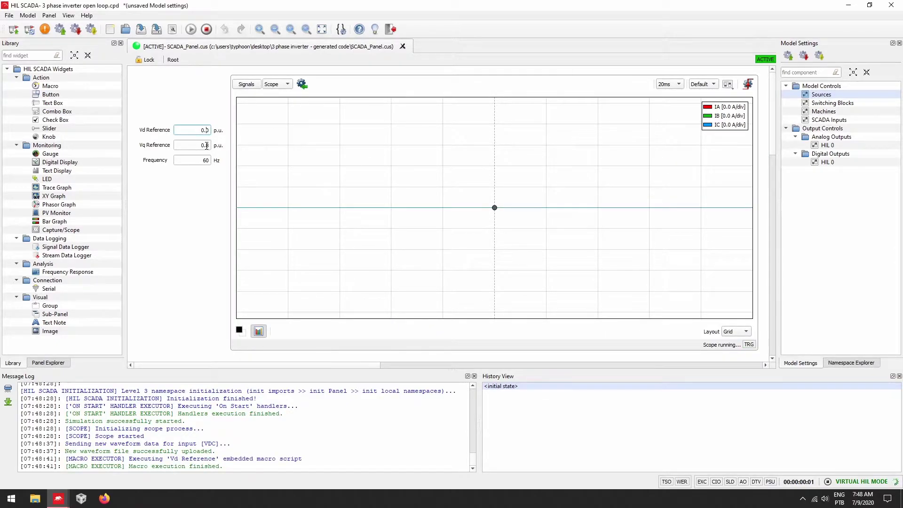
key(Return)
click(205, 160)
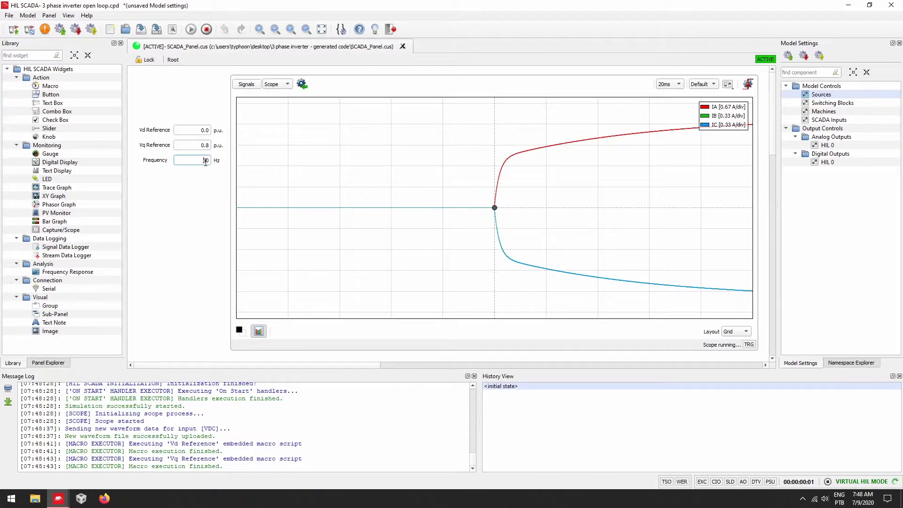
text(50)
key(Return)
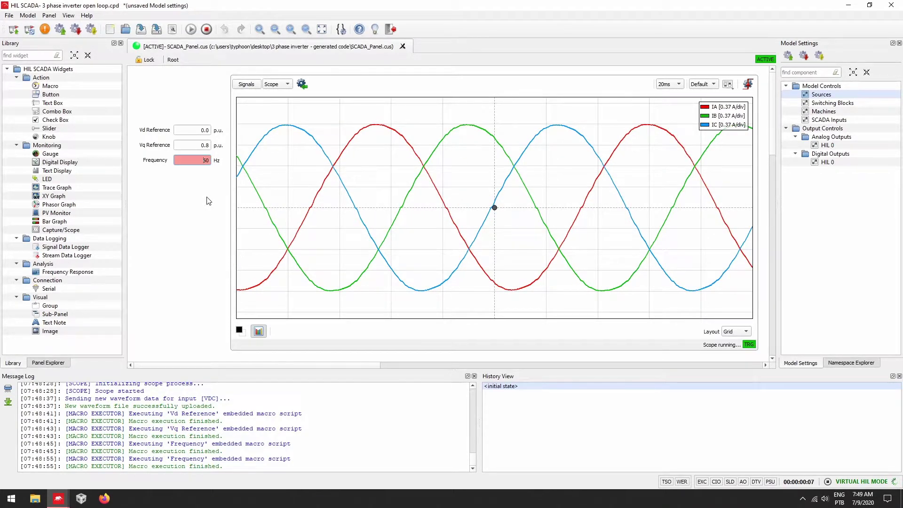
Switch to the Schematic Editor and create a subsystem from the dq-to-abc transformation, integrator, unit delay, comparator and 2*... constant blocks.
key(alt+shift)
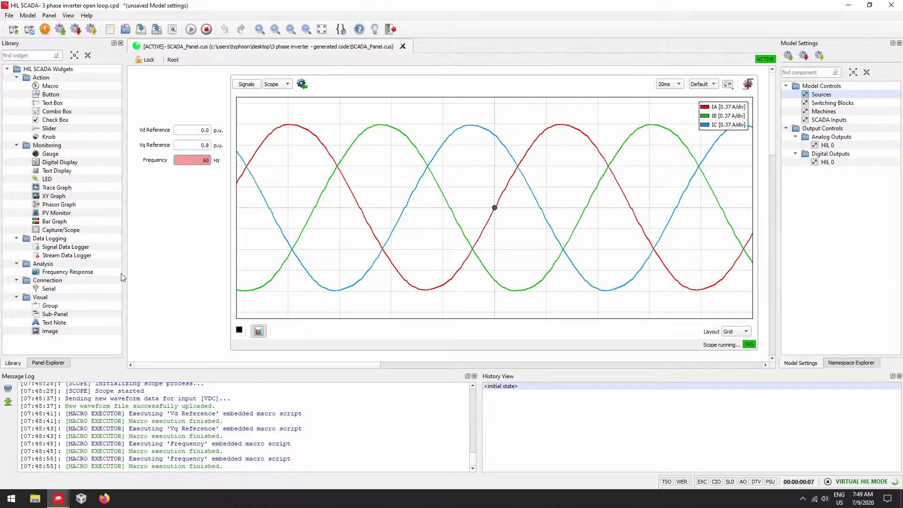
mouse_move(66, 503)
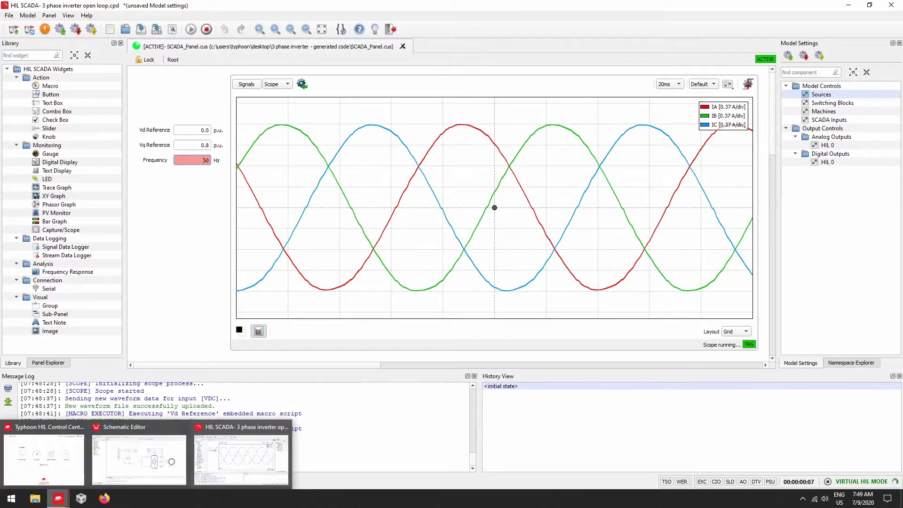
click(143, 457)
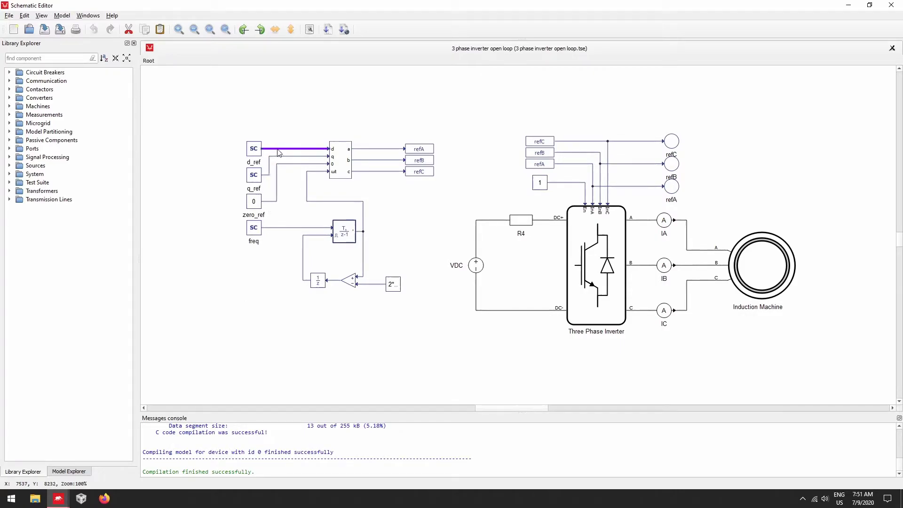
drag(279, 131, 403, 303)
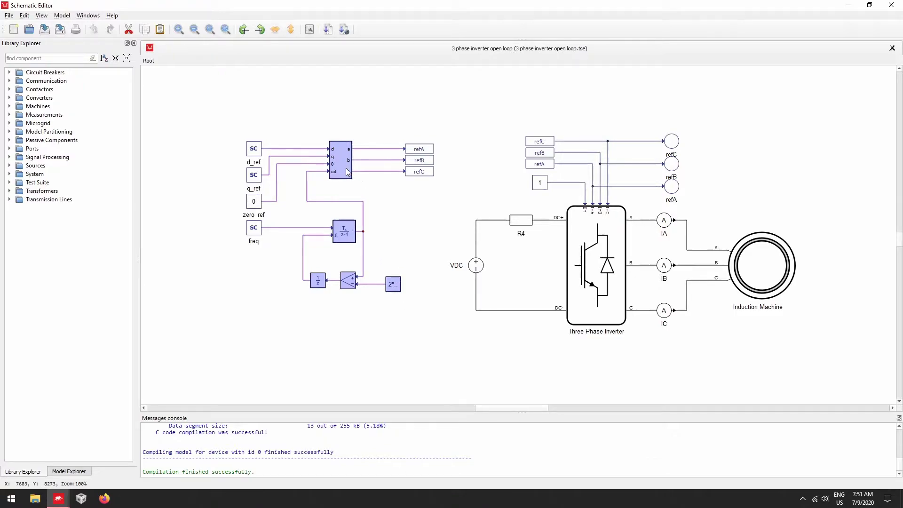
mouse_move(342, 167)
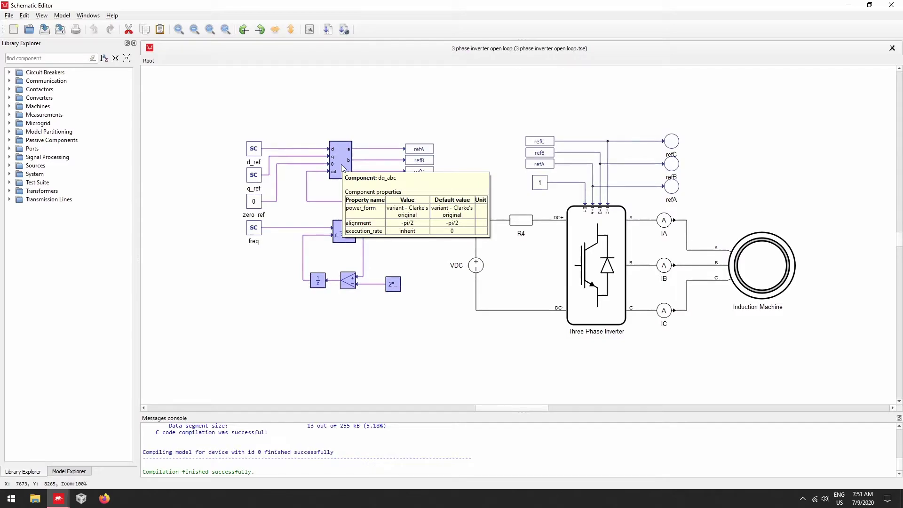
right_click(342, 167)
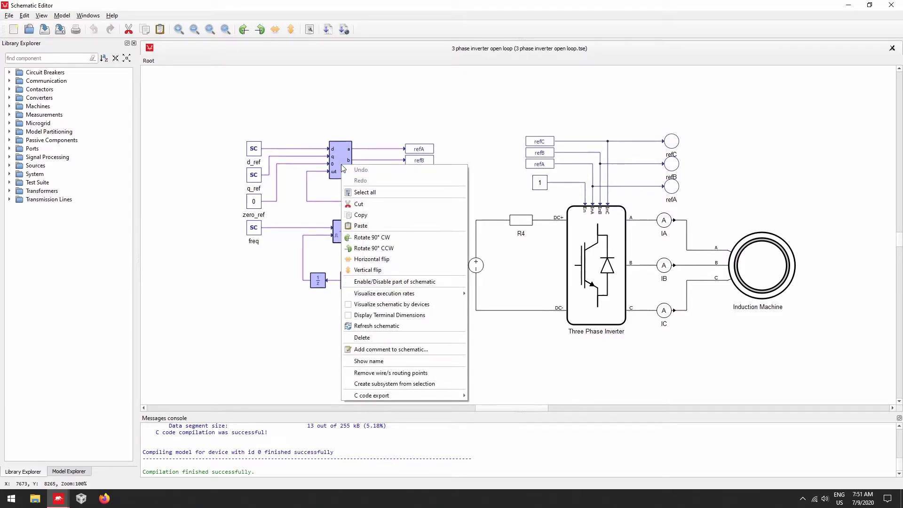
click(433, 387)
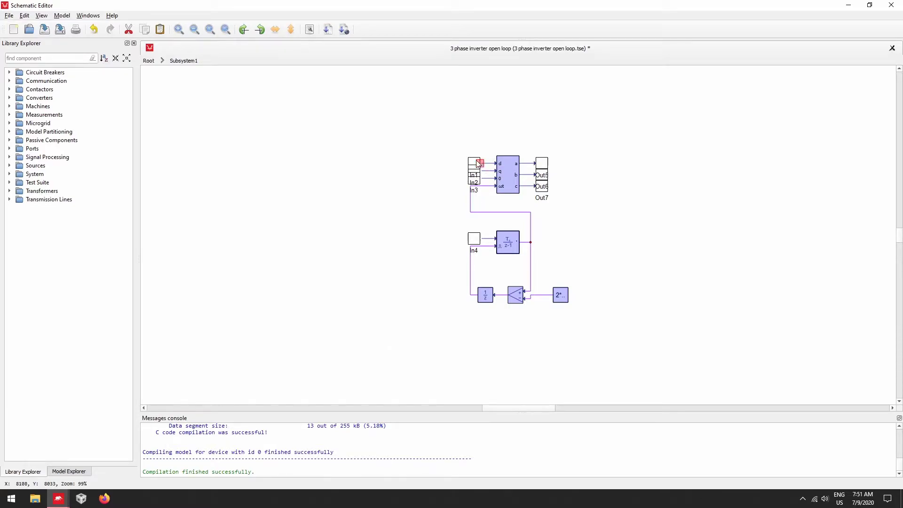
Inside the new subsystem, separate the overlapping ports, spreading In1 to In4 and Out5 to Out7 outward from the blocks.
drag(473, 161, 436, 149)
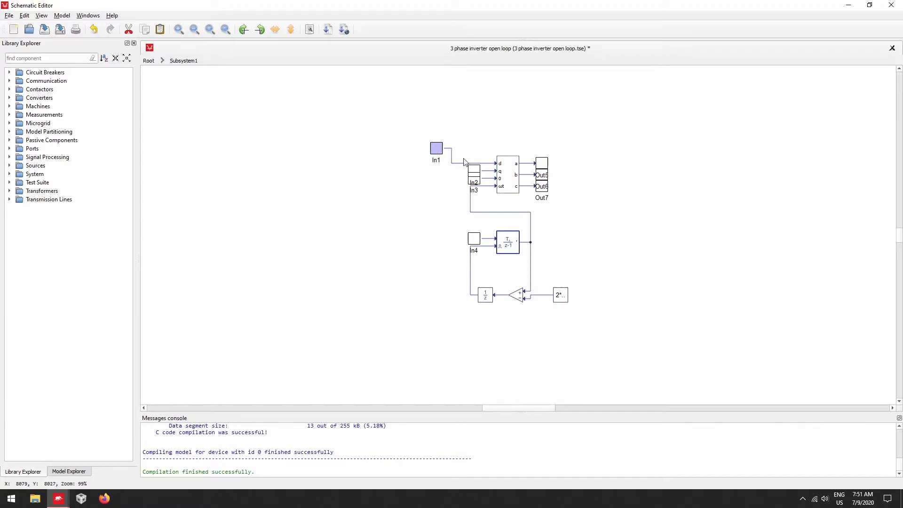
drag(472, 171, 436, 202)
click(473, 181)
click(446, 244)
drag(470, 244, 432, 245)
drag(546, 165, 572, 139)
drag(546, 176, 573, 212)
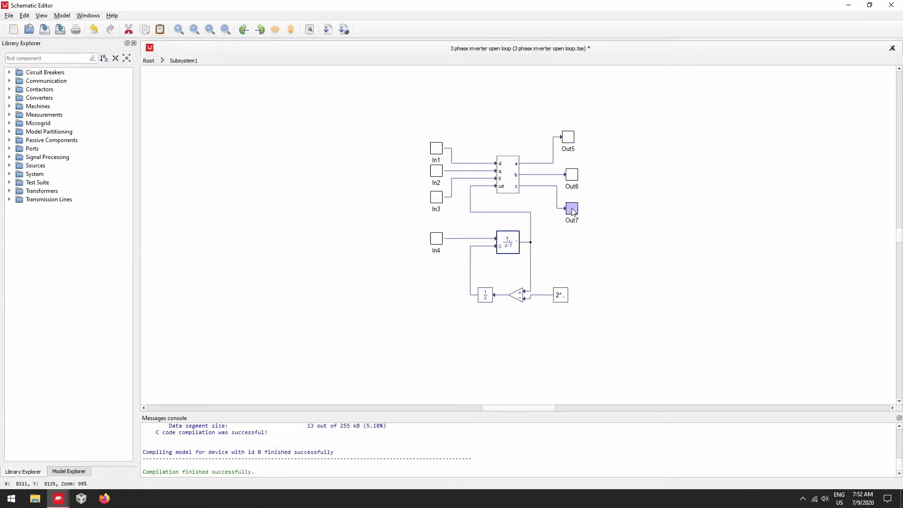
Rename the input port In1 as ref_d.
click(404, 162)
double_click(436, 160)
key(BackSpace)
key(BackSpace)
text(ref)
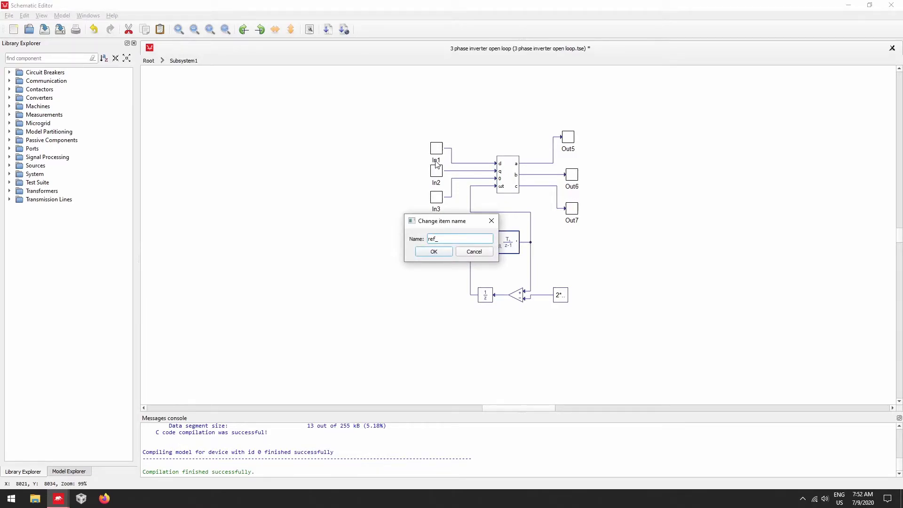
text(_d)
key(Return)
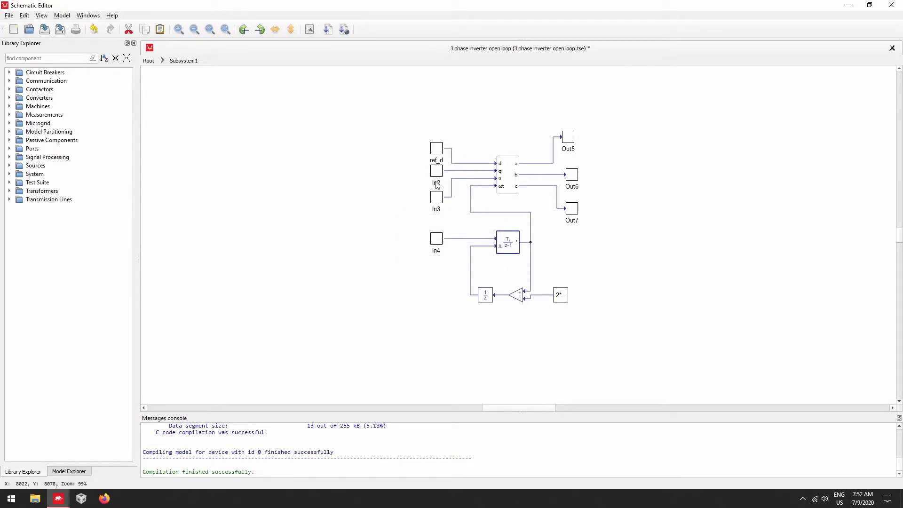
Rename the input ports In2 and In3 as ref_q and ref_0.
double_click(436, 184)
text(ref)
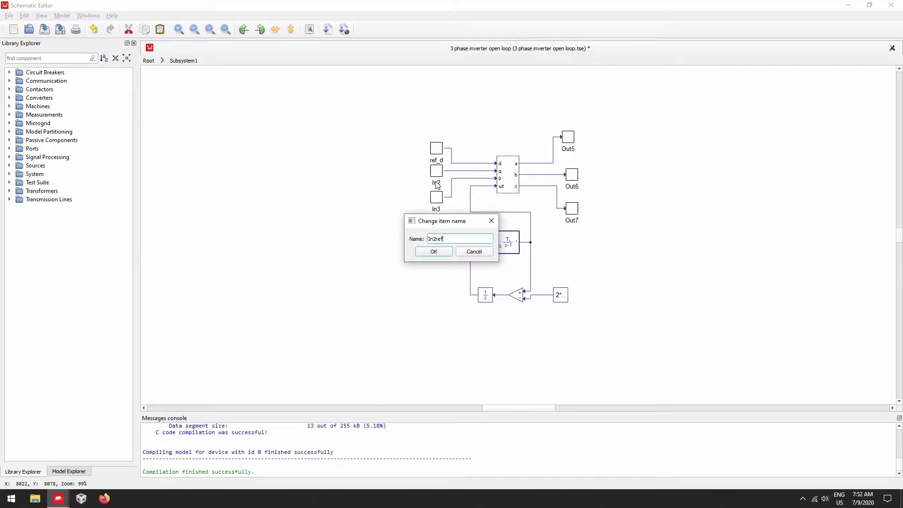
key(BackSpace)
key(BackSpace)
key(BackSpace)
key(Return)
key(Return)
Rename the input port In4 as ref_freq.
double_click(436, 250)
double_click(460, 239)
text(re)
key(Return)
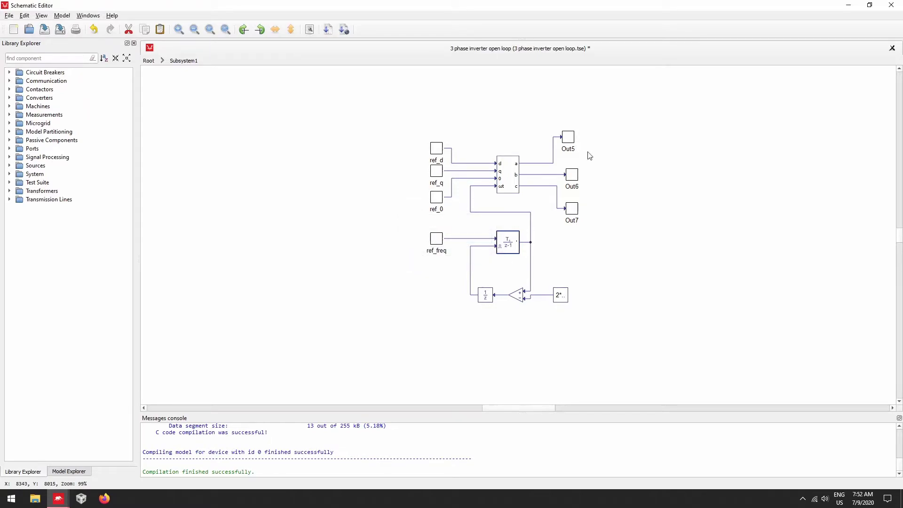
Rename the output port Out5 as refA.
double_click(570, 152)
drag(442, 238, 422, 239)
text(refA)
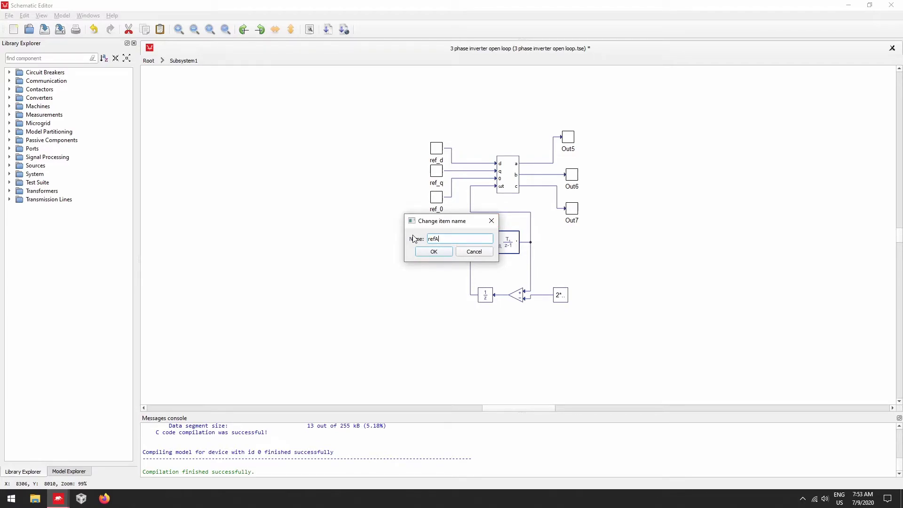
key(Return)
Rename the output ports Out6 and Out7 as refB and refC.
double_click(572, 190)
key(BackSpace)
key(BackSpace)
text(refB)
key(Return)
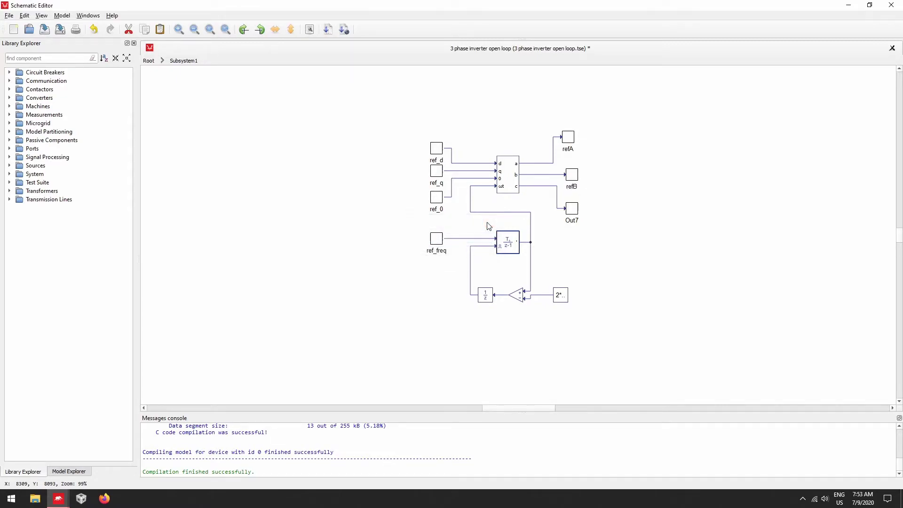
double_click(577, 221)
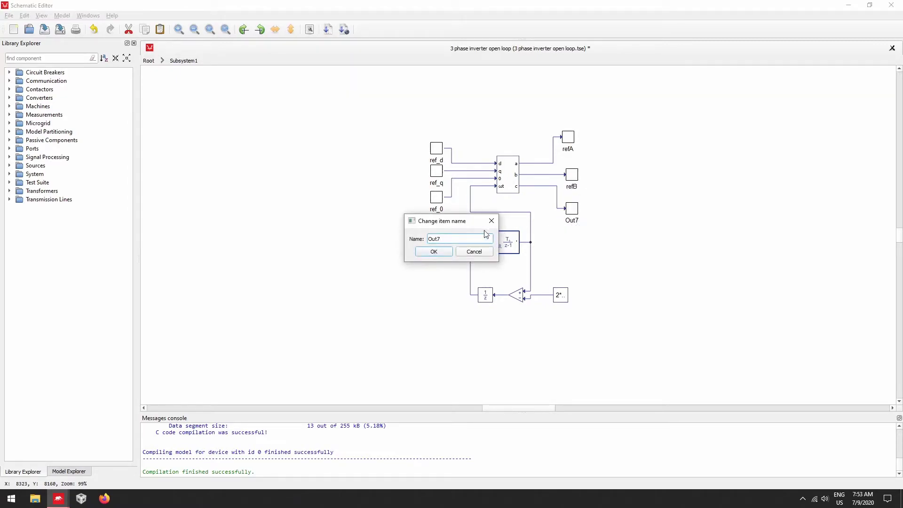
text(refC)
key(Return)
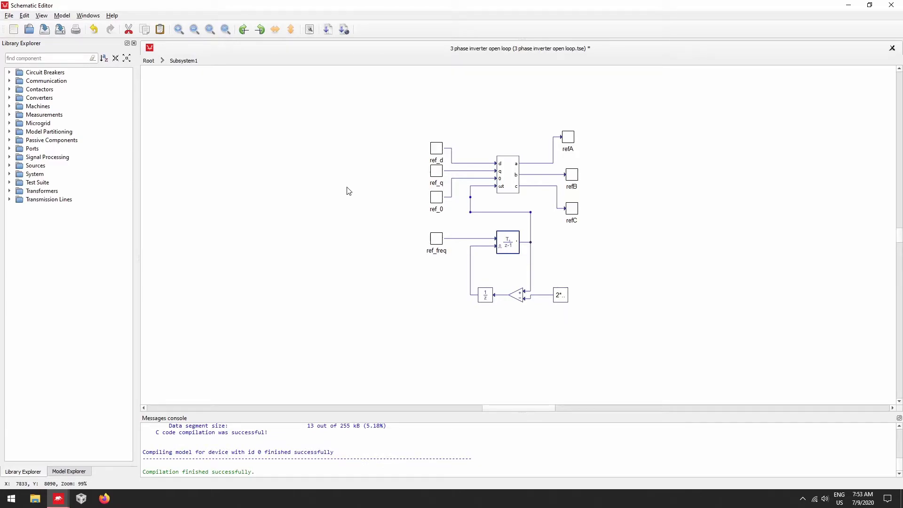
Return to the root schematic and enlarge the Subsystem1 block so its port labels no longer overlap.
click(151, 62)
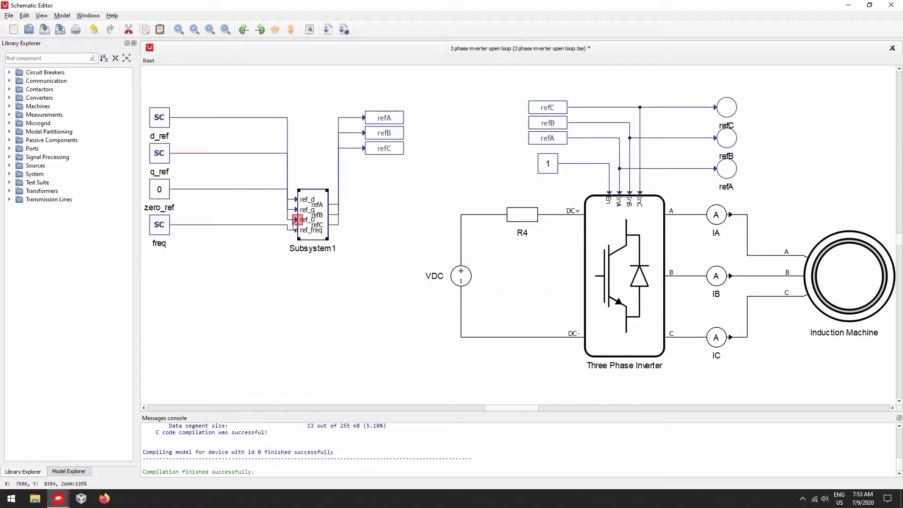
click(316, 227)
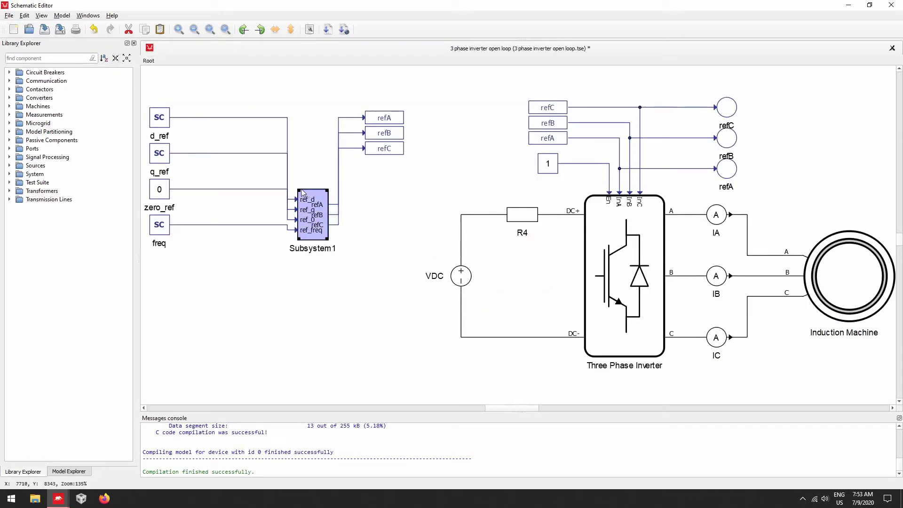
drag(299, 189, 255, 89)
Align the refA, refB and refC tags with the matching output ports of the subsystem.
click(376, 153)
drag(376, 154, 376, 230)
click(388, 136)
drag(388, 136, 386, 164)
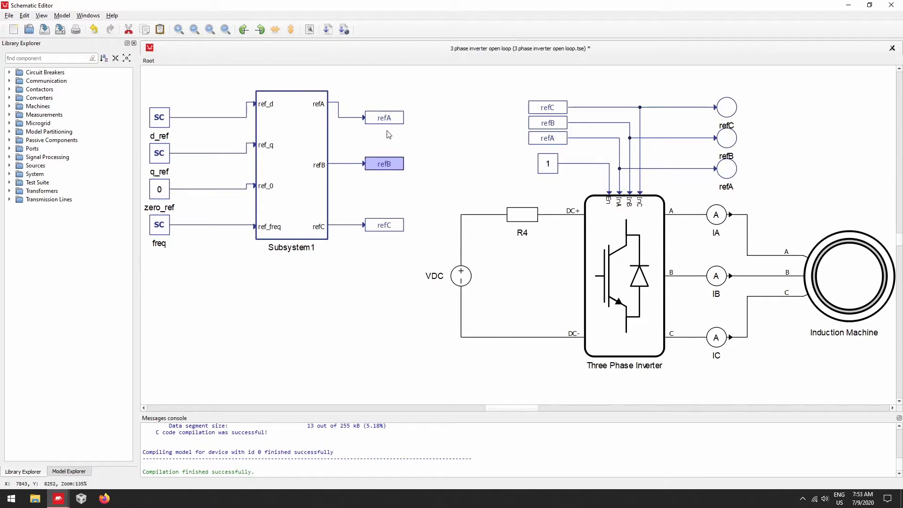
mouse_move(388, 120)
mouse_down()
mouse_move(381, 101)
mouse_move(391, 107)
mouse_up()
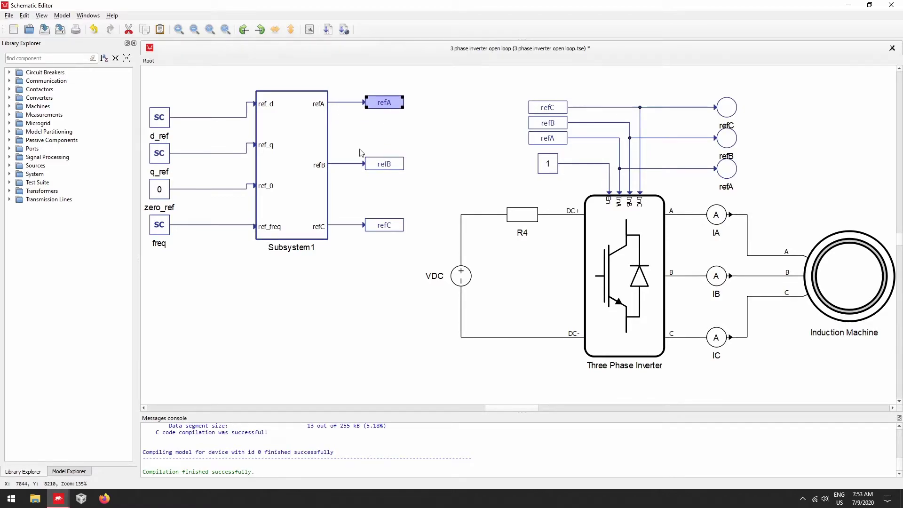
Rename the Subsystem1 block as refgen.
double_click(296, 251)
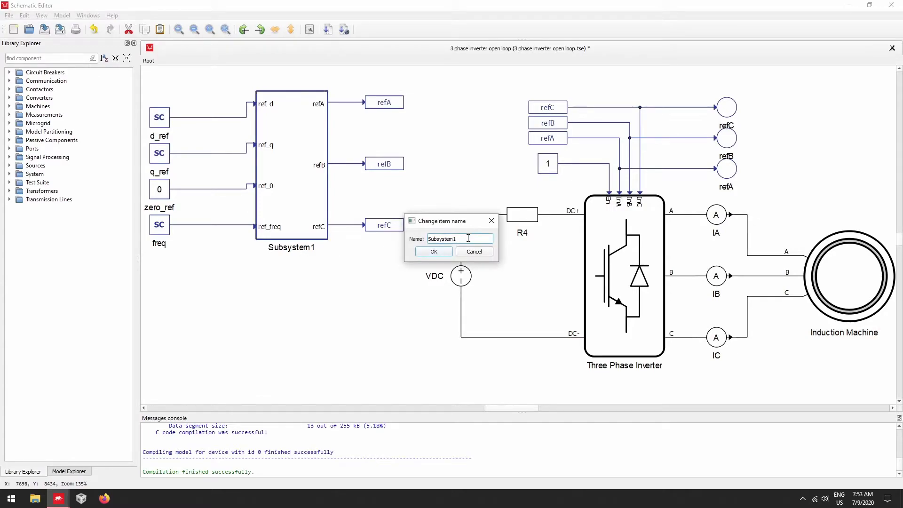
drag(467, 239, 389, 231)
text(refgen)
click(435, 252)
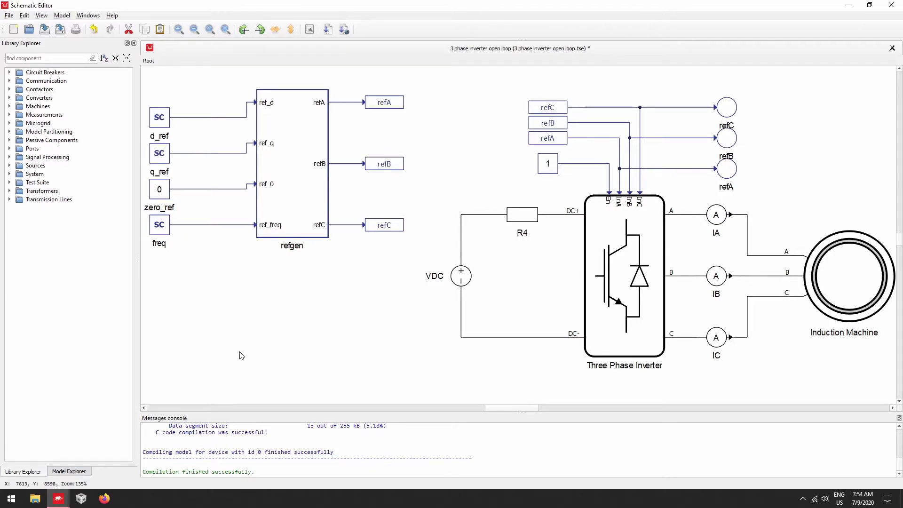
Set the schematic's C code export directory to the generatedCode folder inside 3 Phase Inverter - Generated Code on the Desktop.
key(ctrl+t)
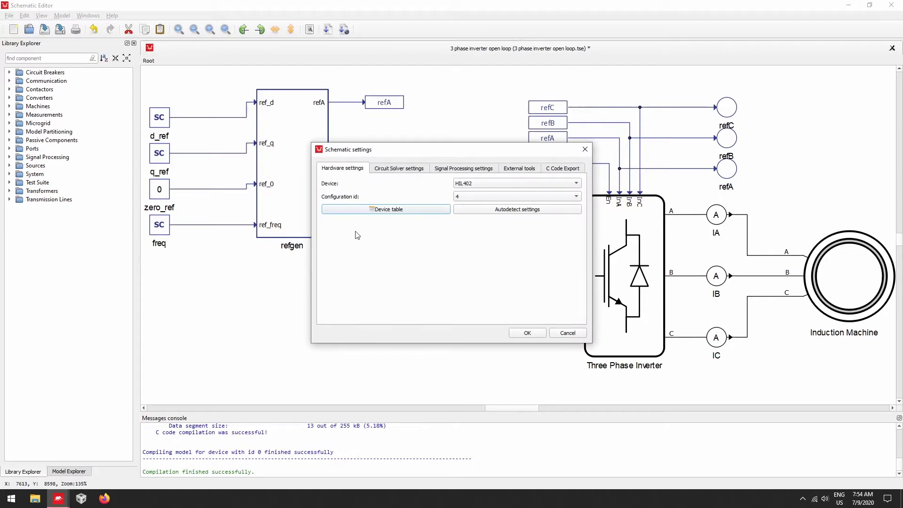
click(561, 170)
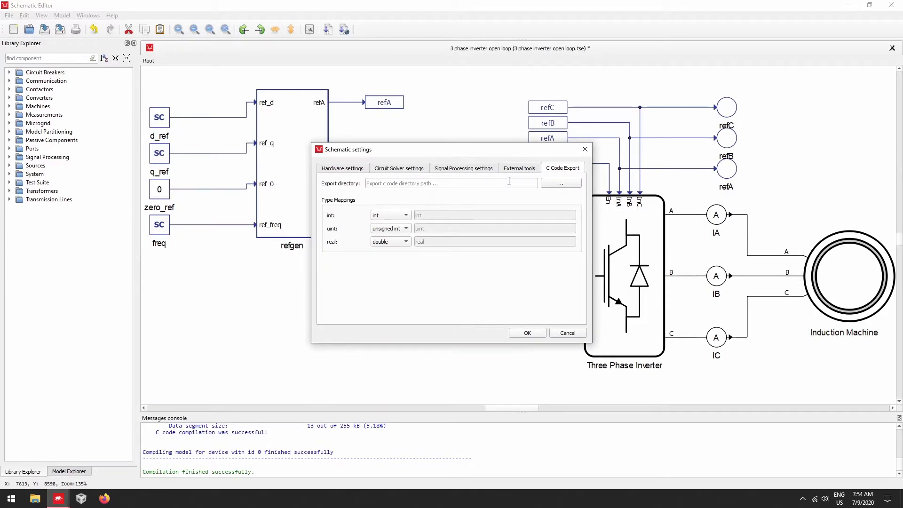
click(556, 184)
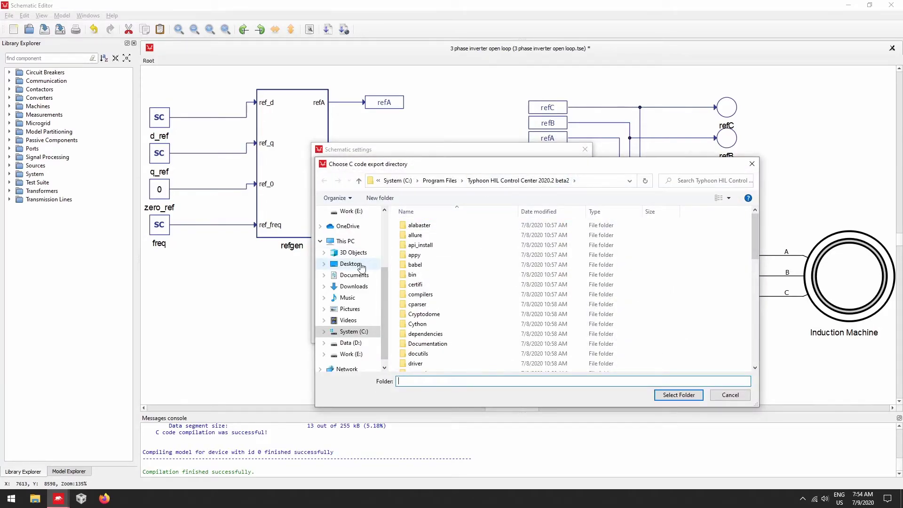
click(361, 266)
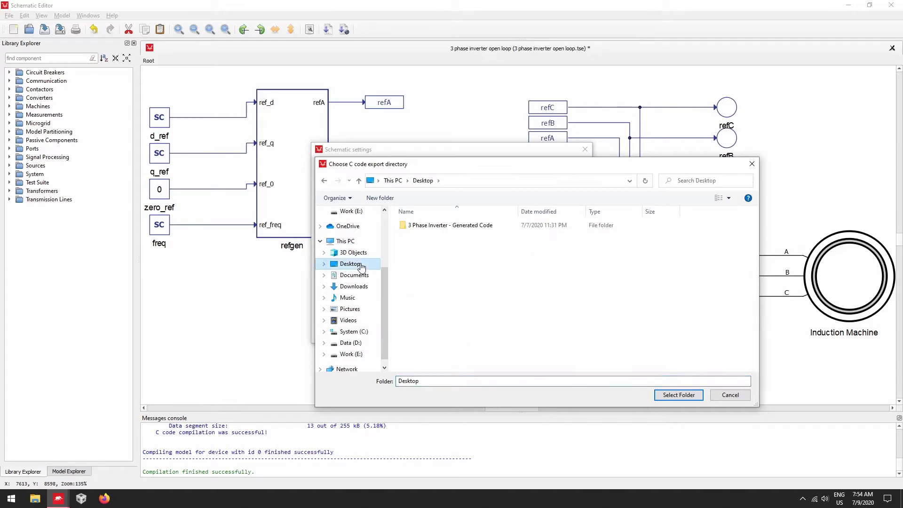
double_click(446, 227)
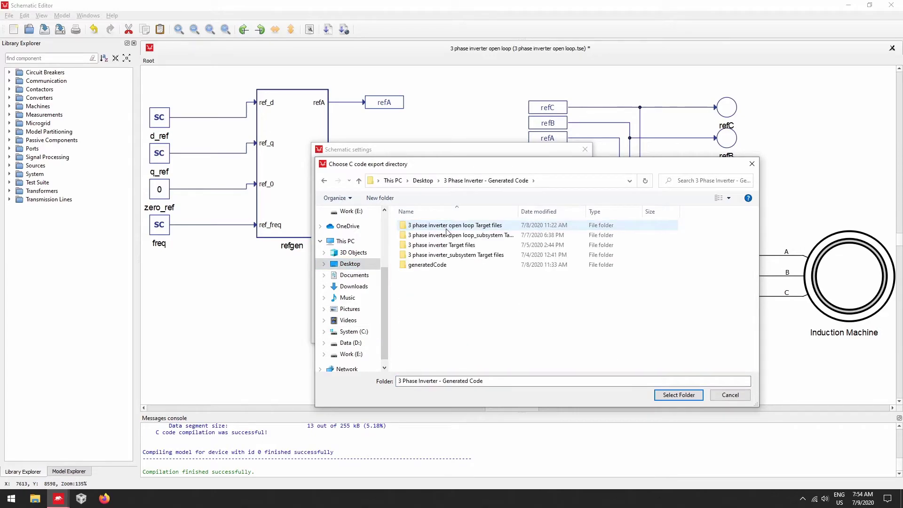
click(445, 266)
click(681, 397)
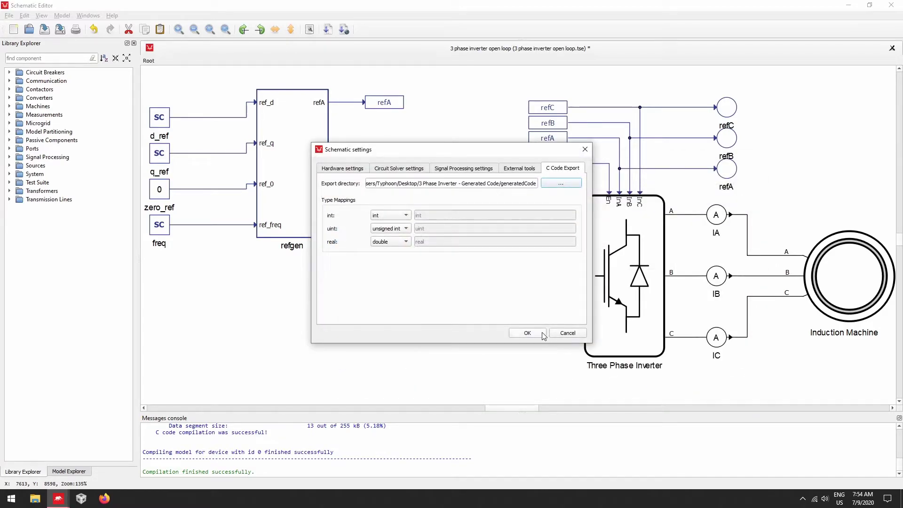
click(540, 334)
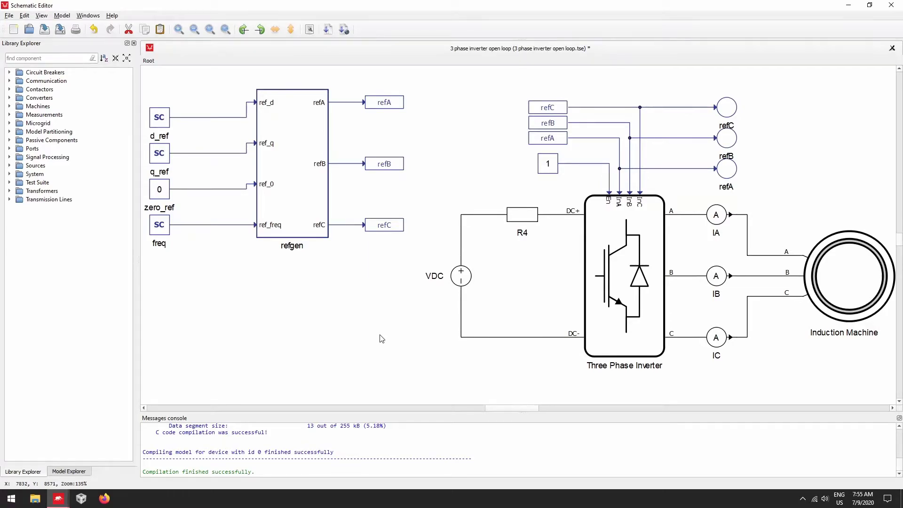
Export C code from the refgen subsystem.
click(311, 214)
right_click(309, 213)
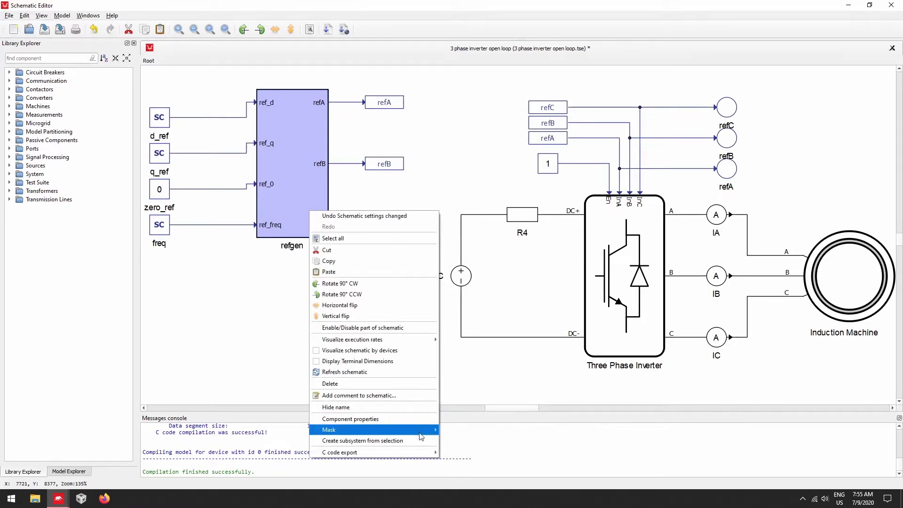
mouse_move(420, 453)
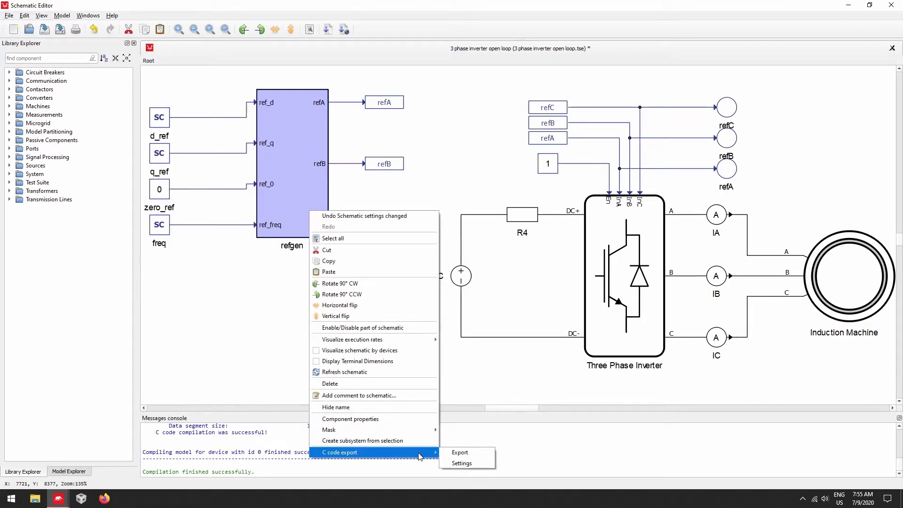
click(459, 452)
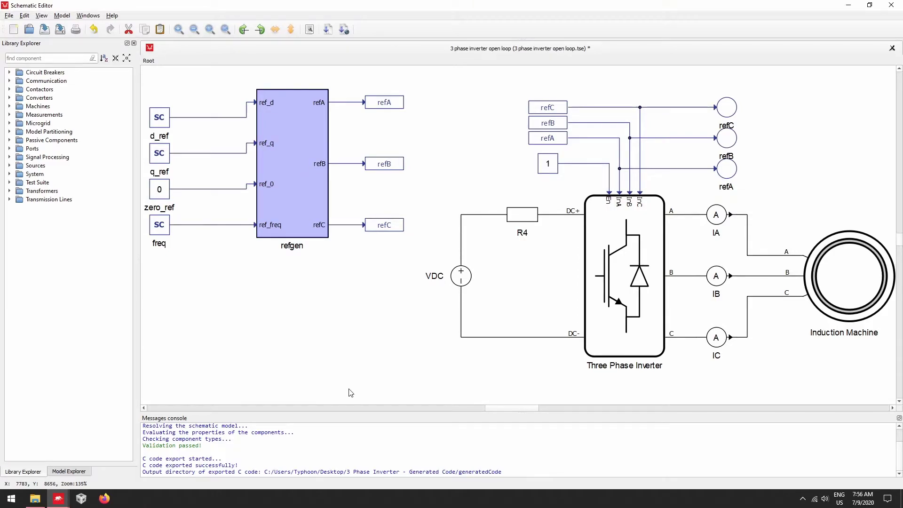
Switch to File Explorer and check the exported files in the generatedCode folder.
click(37, 498)
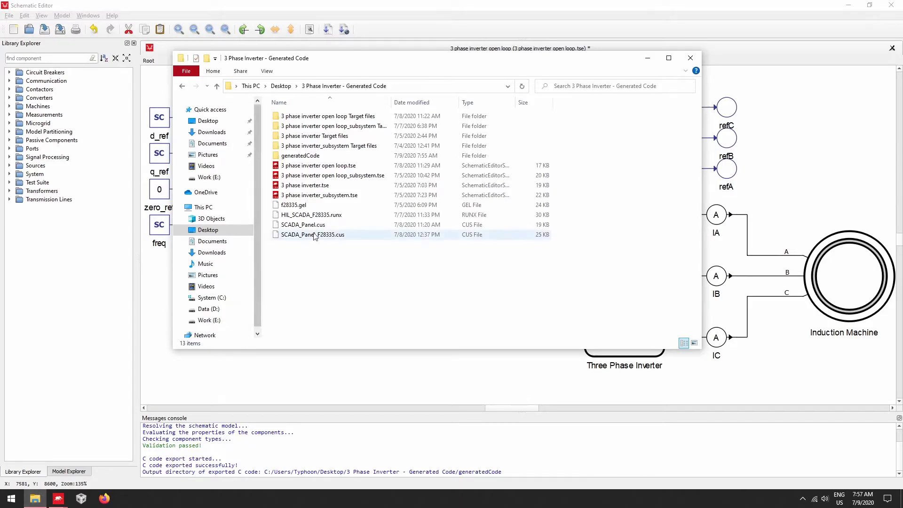
double_click(315, 156)
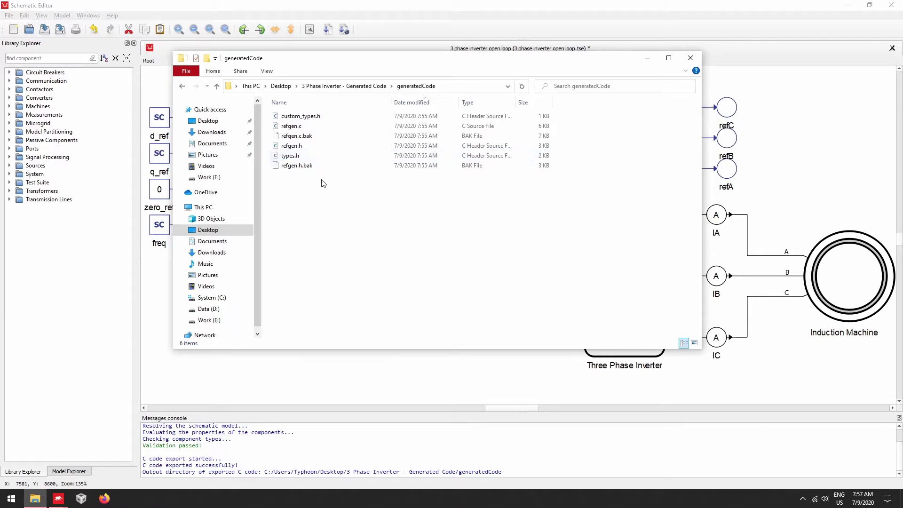
drag(323, 183, 323, 113)
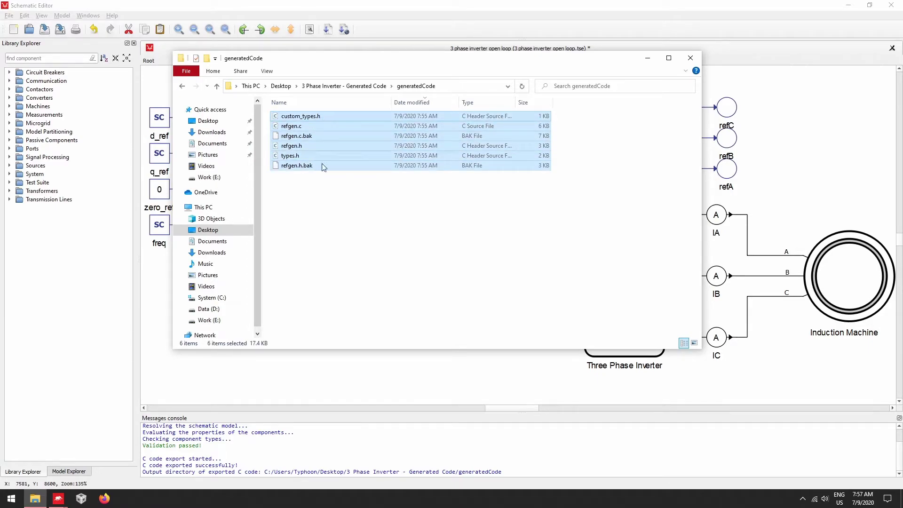
click(325, 206)
Open refgen.c in Visual Studio Code and read through its step and init functions.
double_click(318, 130)
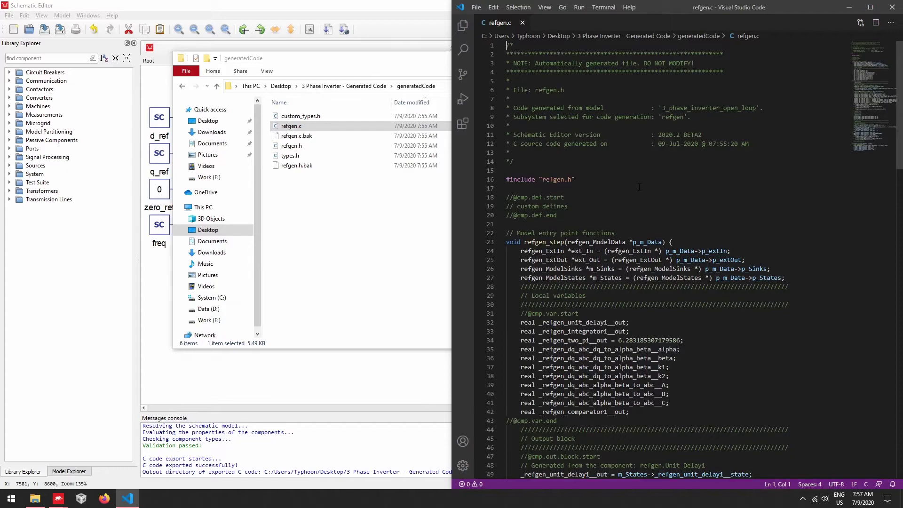
scroll(639, 187, down, 3)
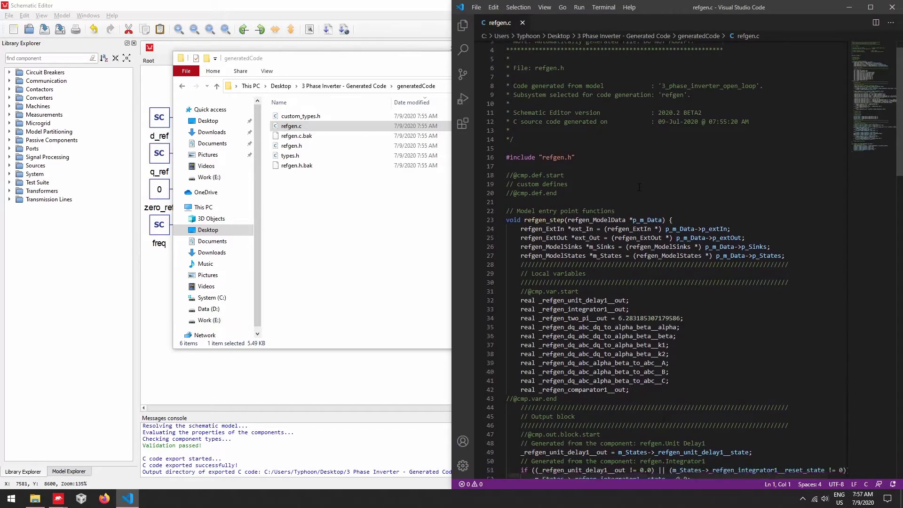
scroll(638, 187, down, 6)
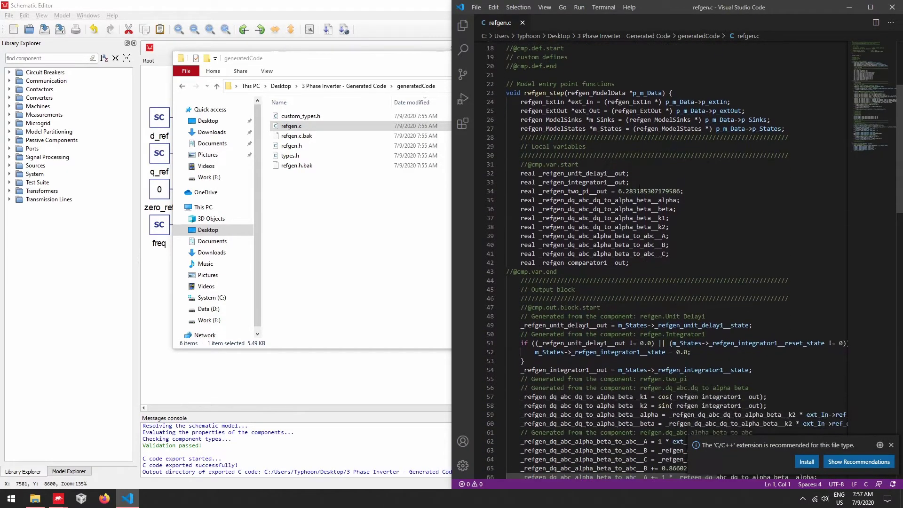
scroll(639, 187, down, 9)
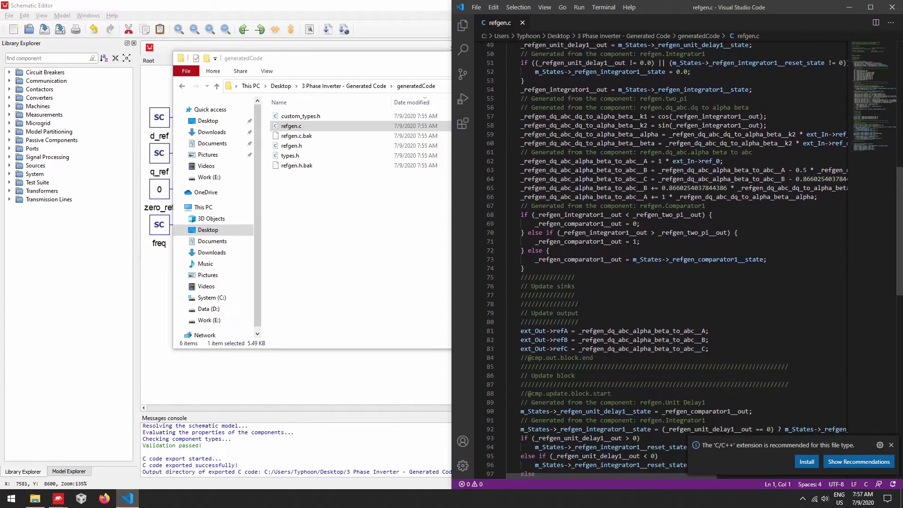
scroll(639, 187, down, 8)
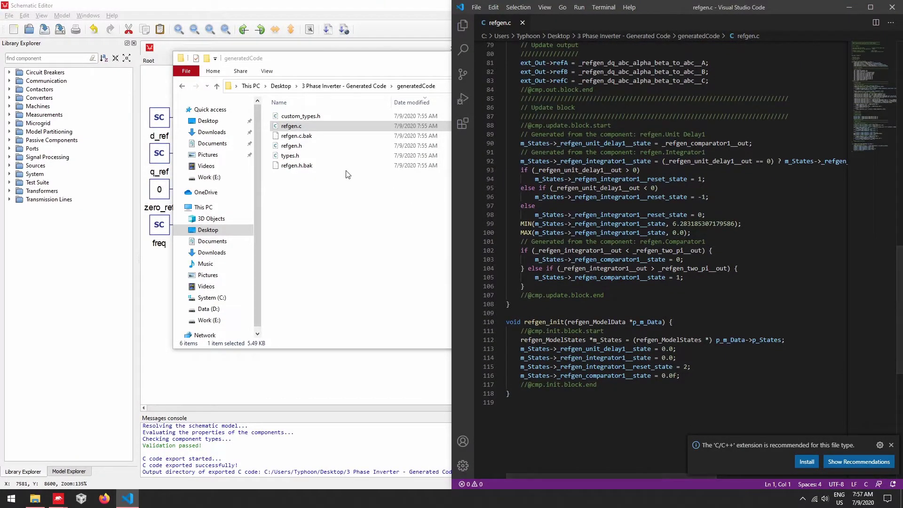
Open refgen.h and review the structures defined for external inputs, external outputs and states.
double_click(310, 147)
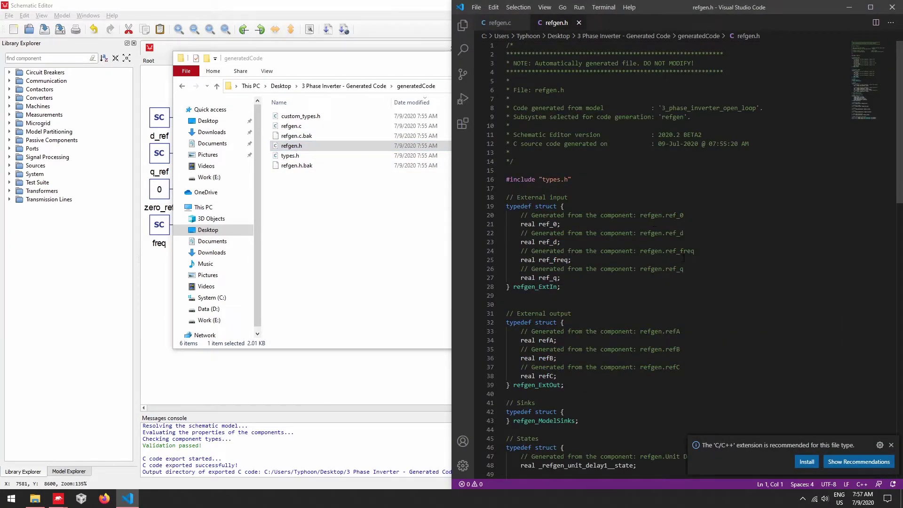
scroll(683, 257, down, 10)
scroll(683, 258, down, 4)
scroll(683, 258, up, 7)
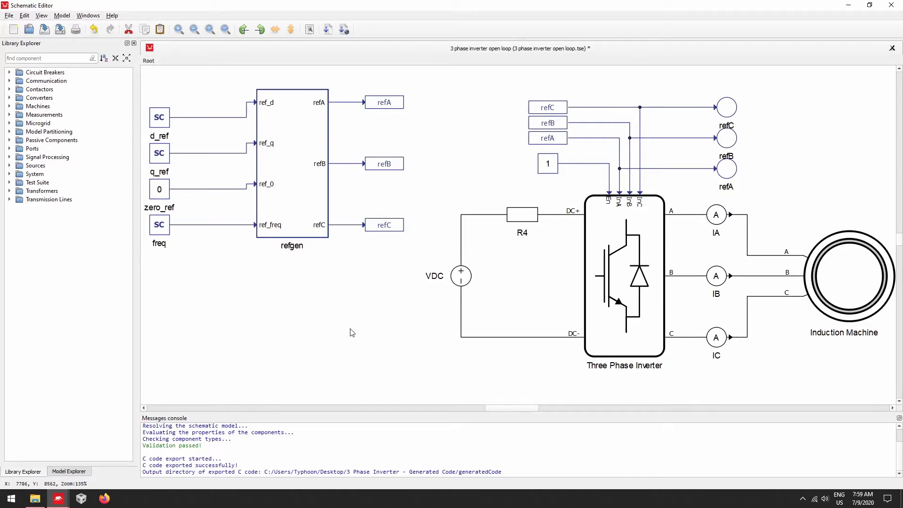
Switch to Code Composer Studio and expand the Typhoon_CodeGen_Example project to show its files.
click(81, 500)
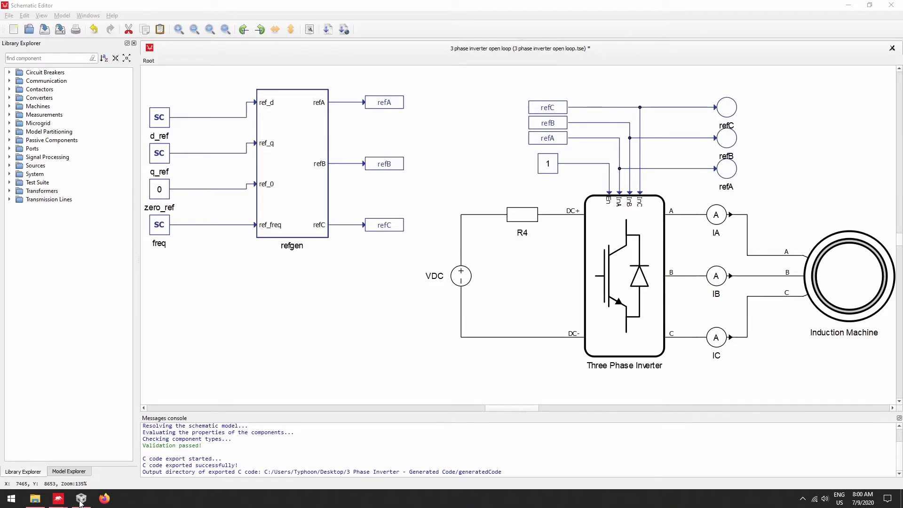
click(81, 499)
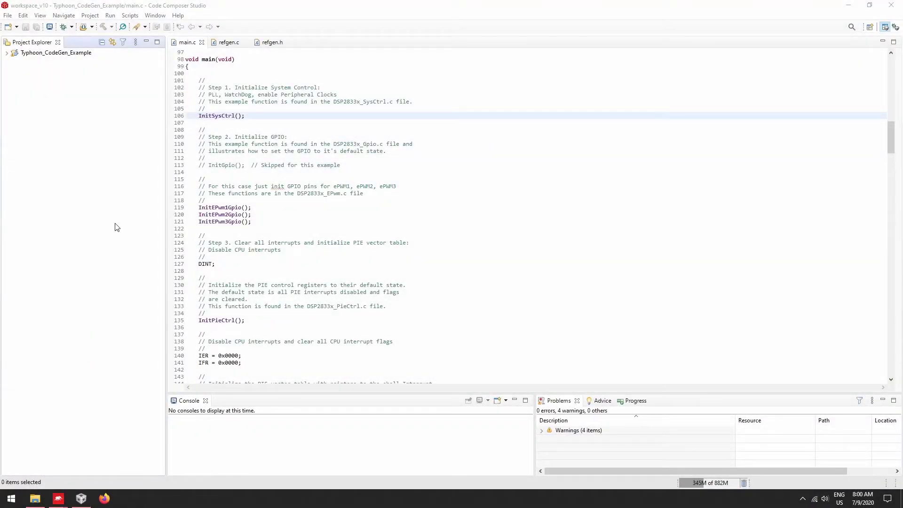
click(7, 53)
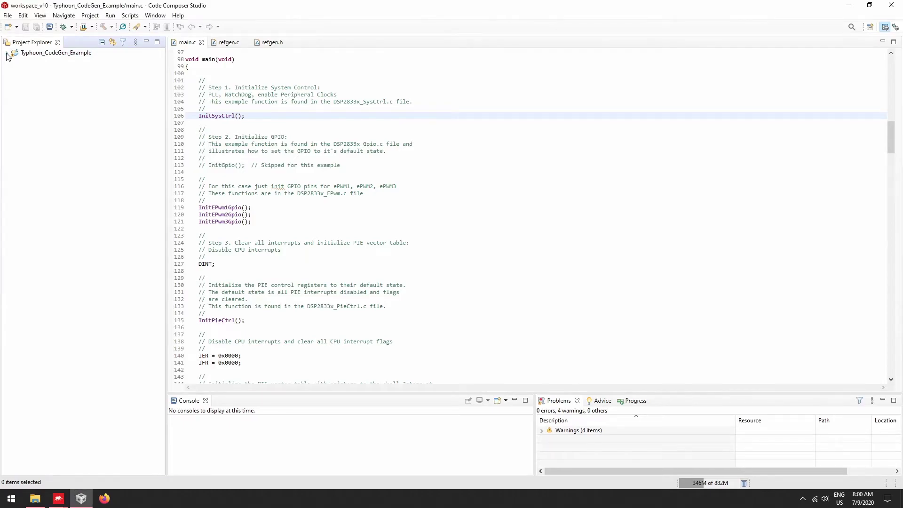
right_click(42, 54)
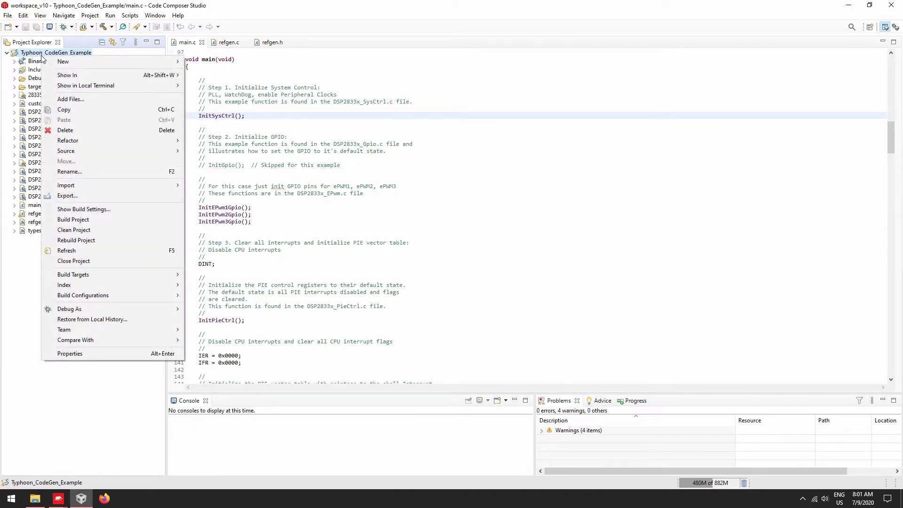
click(91, 100)
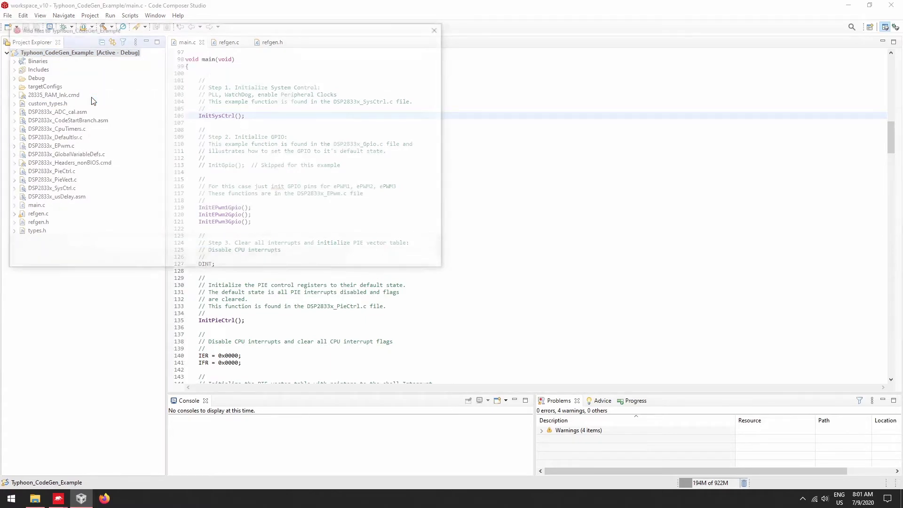
click(127, 89)
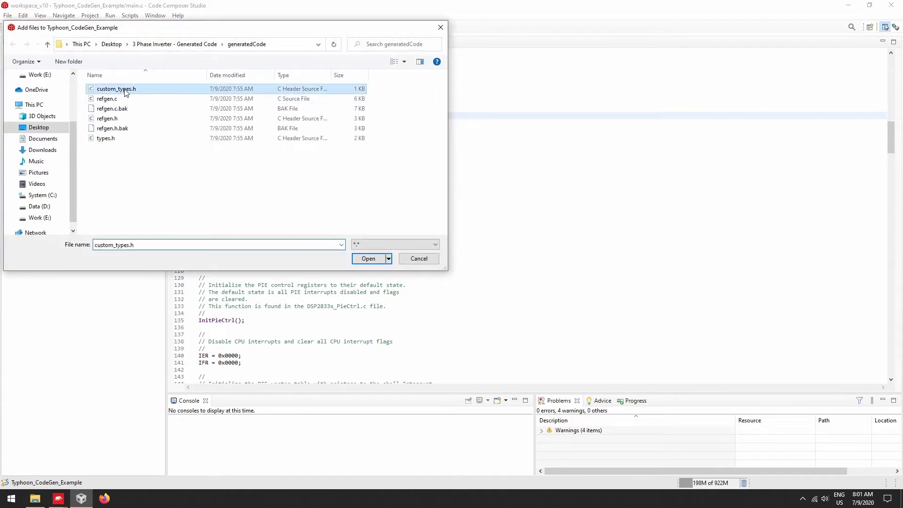
ctrl+click(126, 102)
ctrl+click(128, 119)
ctrl+click(129, 140)
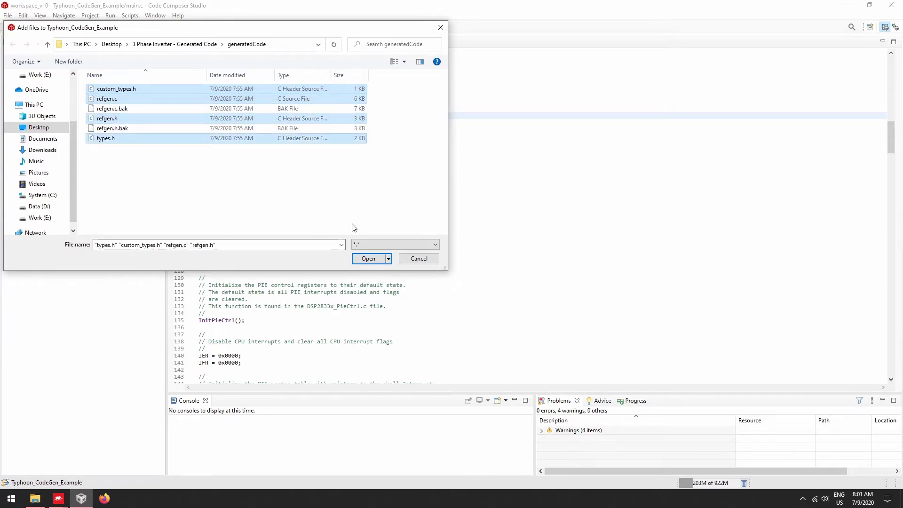
click(417, 259)
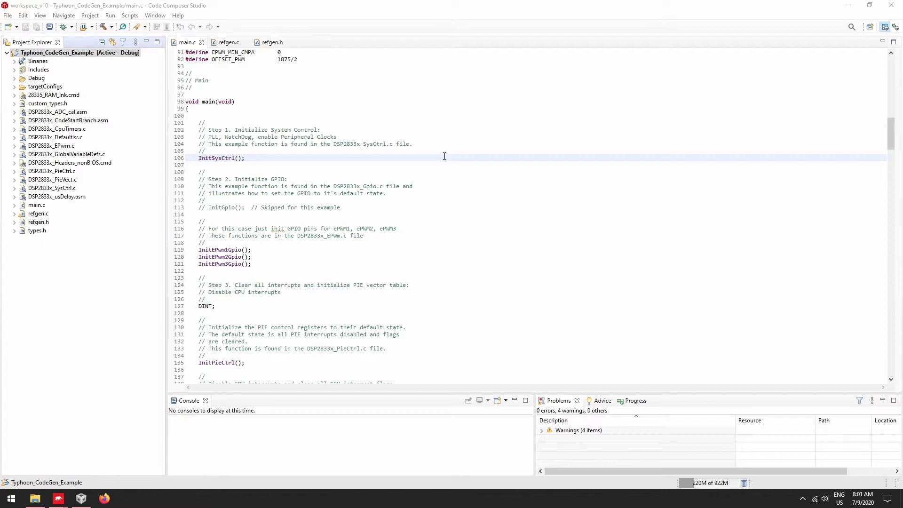
Examine the refgen global declarations in main.c for the model data, inputs, outputs and states.
click(450, 4)
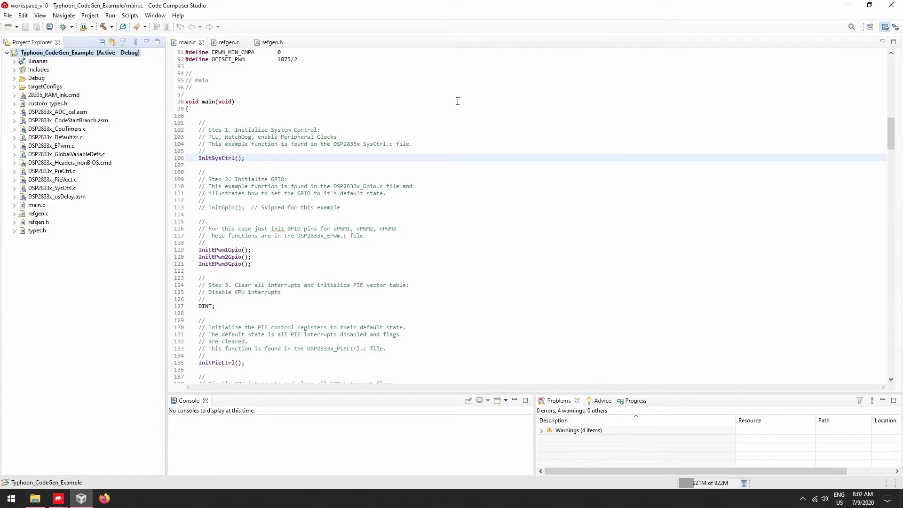
scroll(458, 101, up, 2)
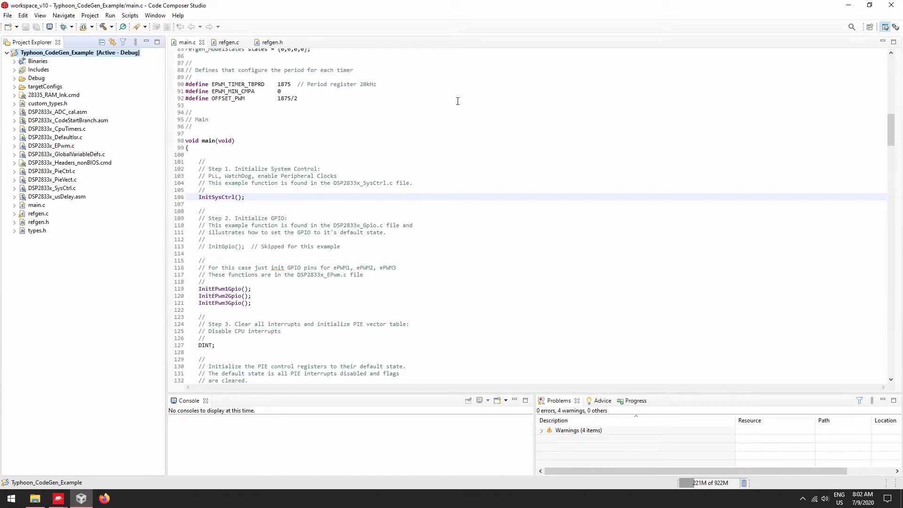
scroll(458, 101, up, 9)
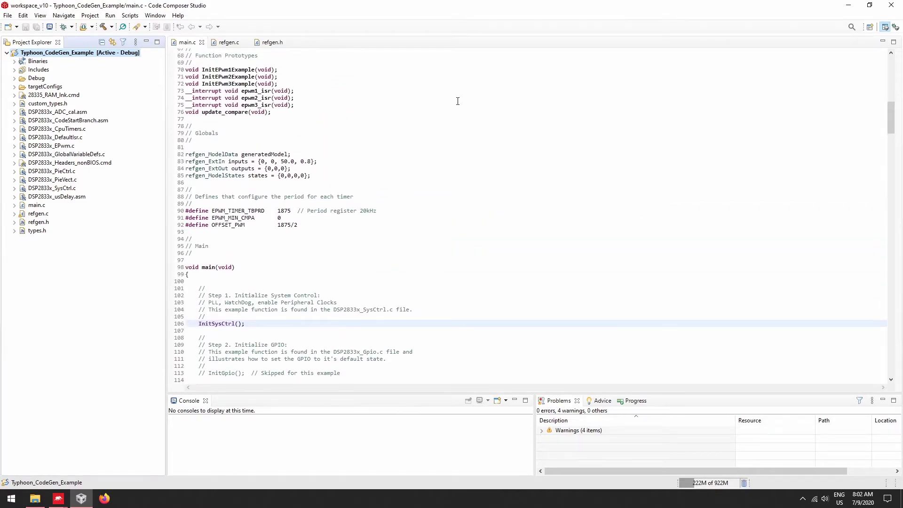
scroll(457, 101, up, 1)
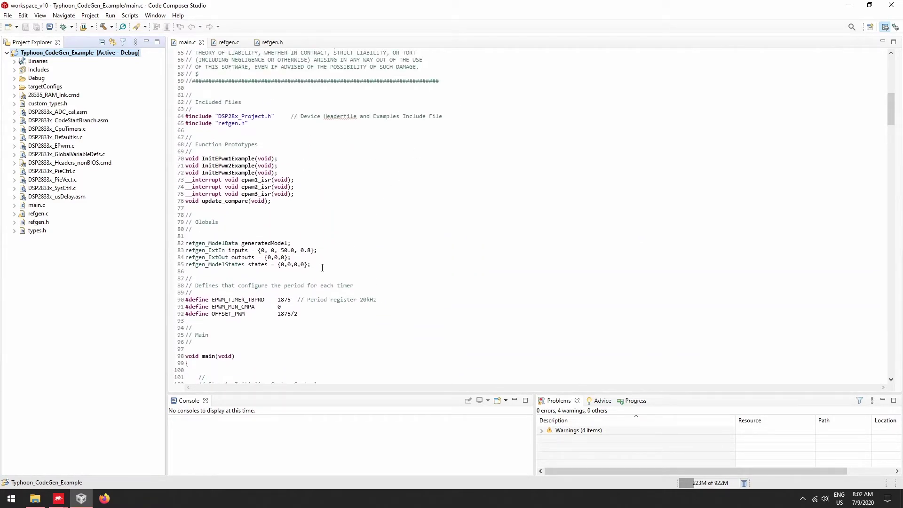
drag(323, 265, 186, 243)
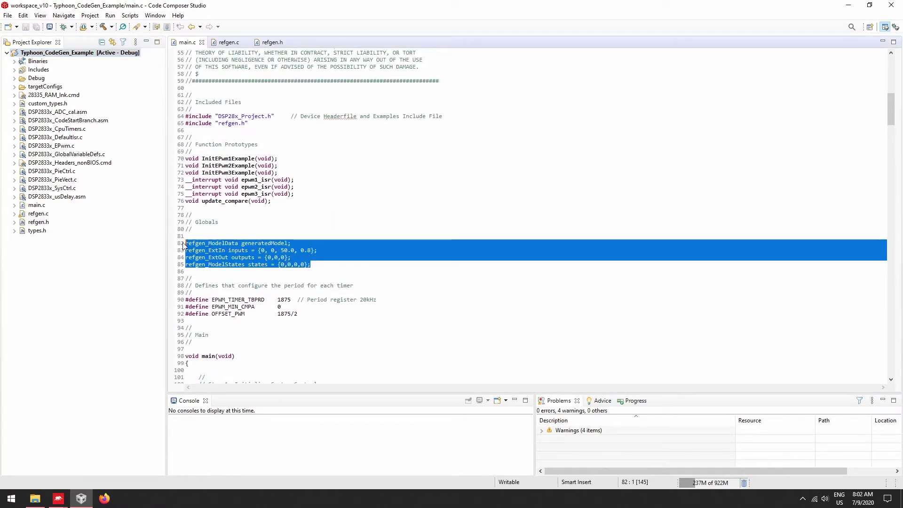
click(319, 236)
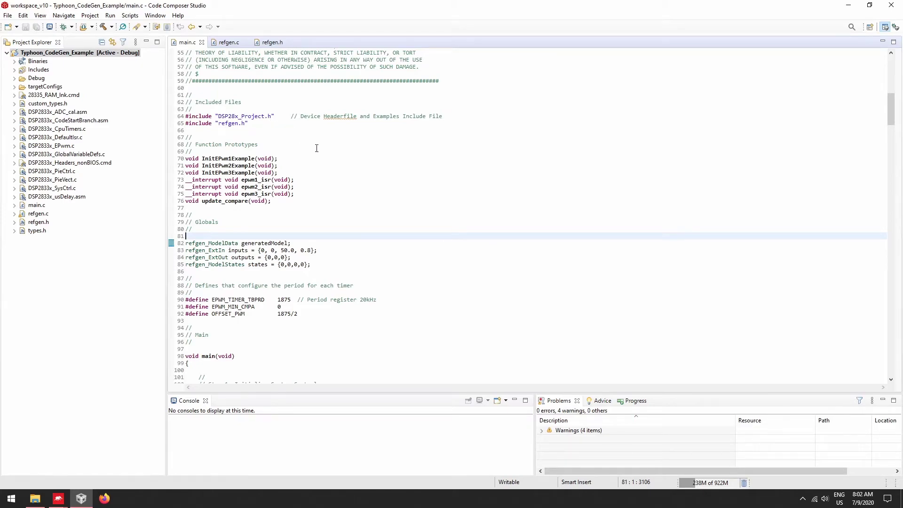
Examine the update_compare function in main.c, where refgen_step is called before the ePWM comparators are updated.
scroll(317, 148, down, 20)
scroll(317, 148, down, 15)
scroll(317, 149, down, 20)
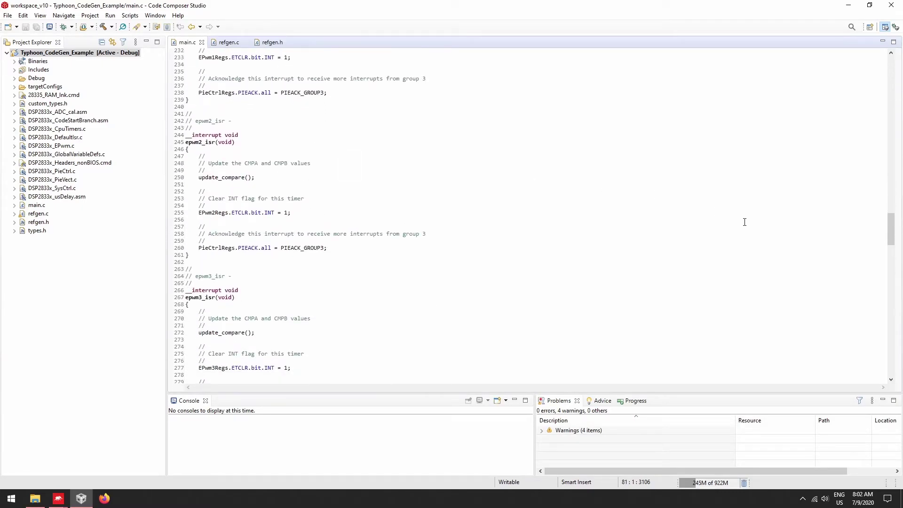
drag(891, 229, 900, 359)
drag(198, 277, 301, 272)
click(302, 272)
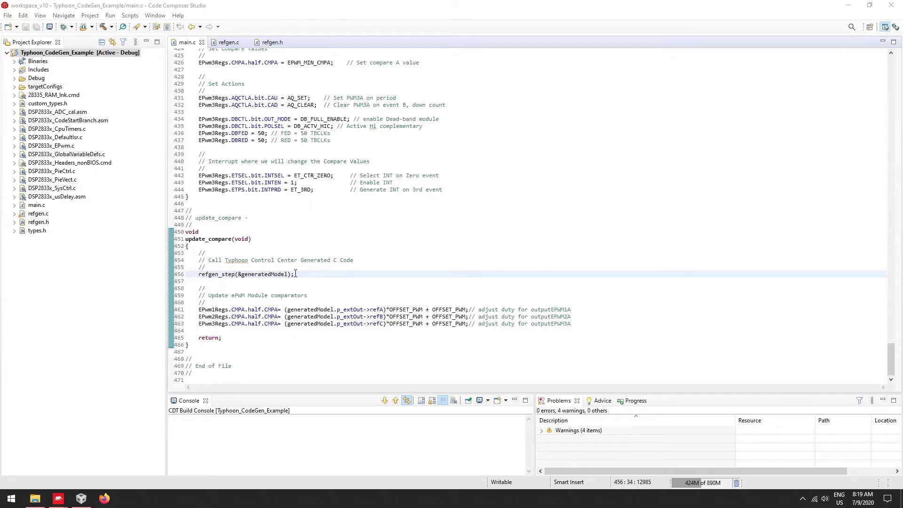
Start a debug session for the Typhoon_CodeGen_Example project and run the program on the controller.
click(64, 28)
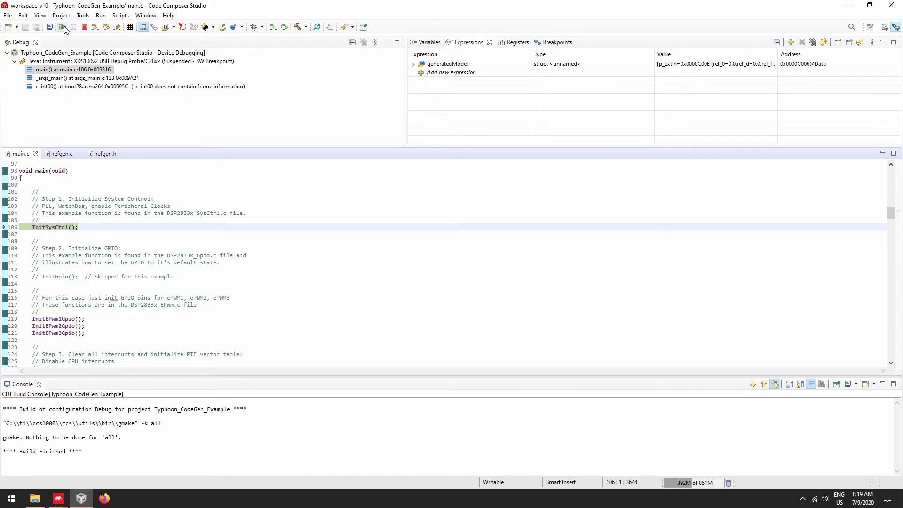
click(63, 27)
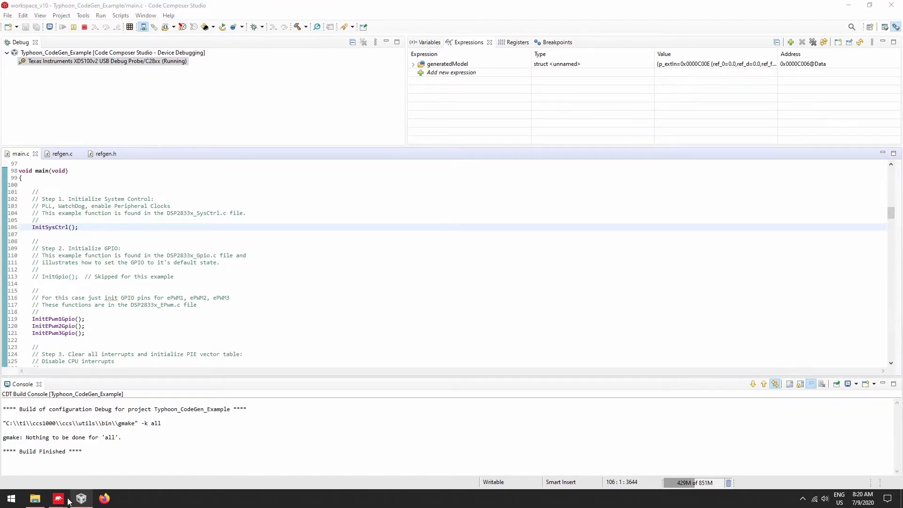
Switch to Typhoon's Schematic Editor and disable the refgen subsystem together with its input sources and the refA, refB and refC output tags.
mouse_move(58, 497)
click(146, 481)
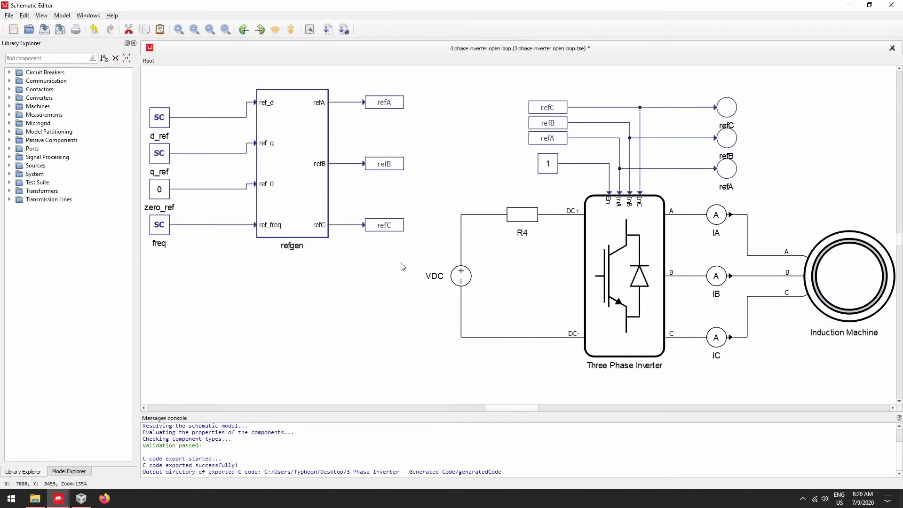
drag(411, 263, 160, 87)
right_click(278, 132)
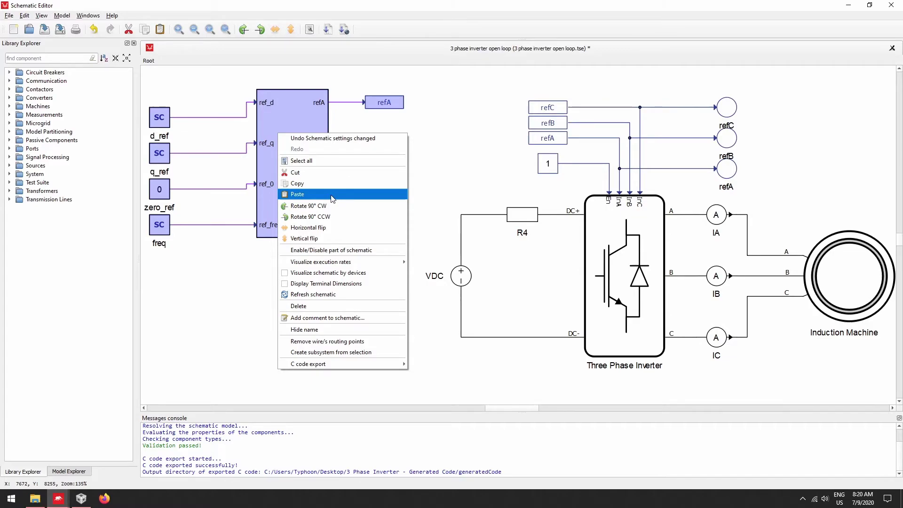
click(331, 250)
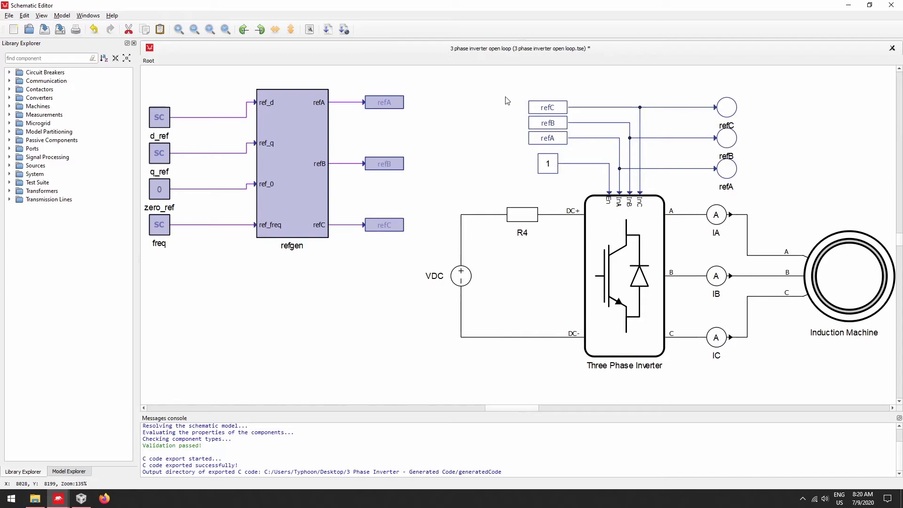
Disable the refA, refB and refC tags, their probes and the constant 1 block above the Three Phase Inverter.
drag(505, 89, 752, 187)
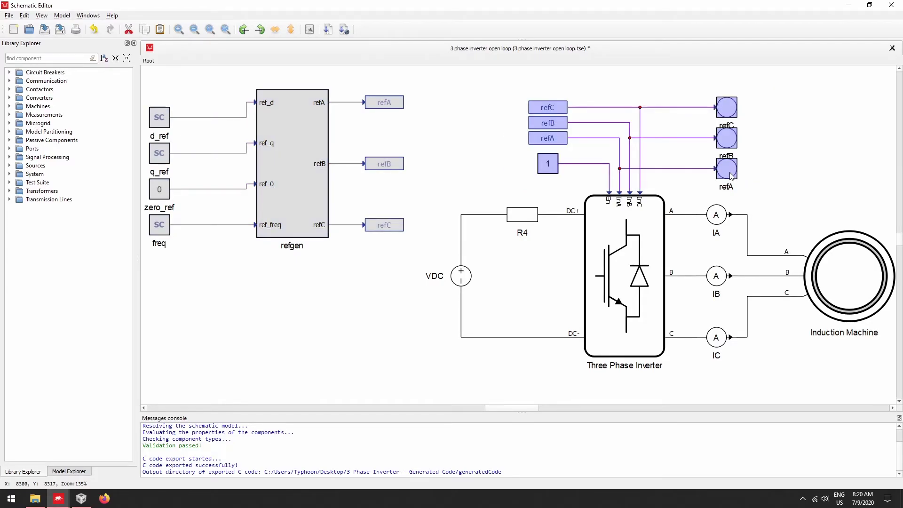
right_click(731, 175)
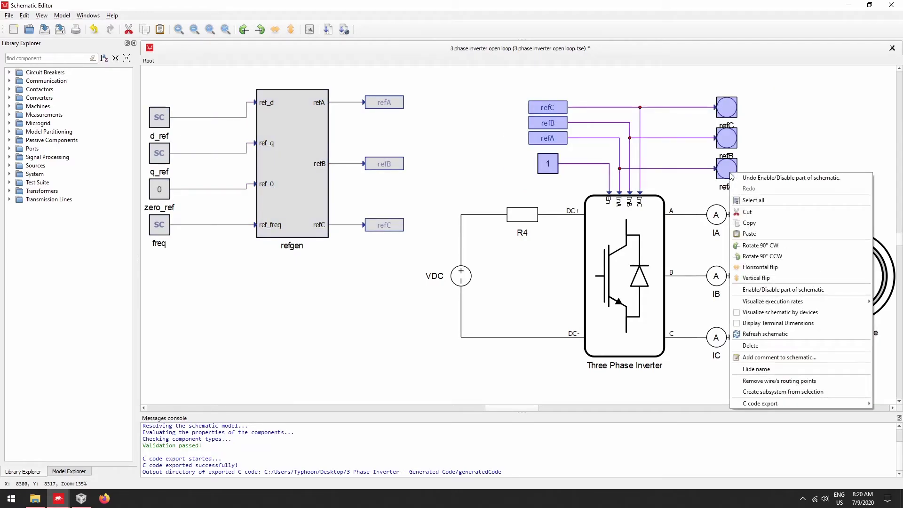
click(784, 288)
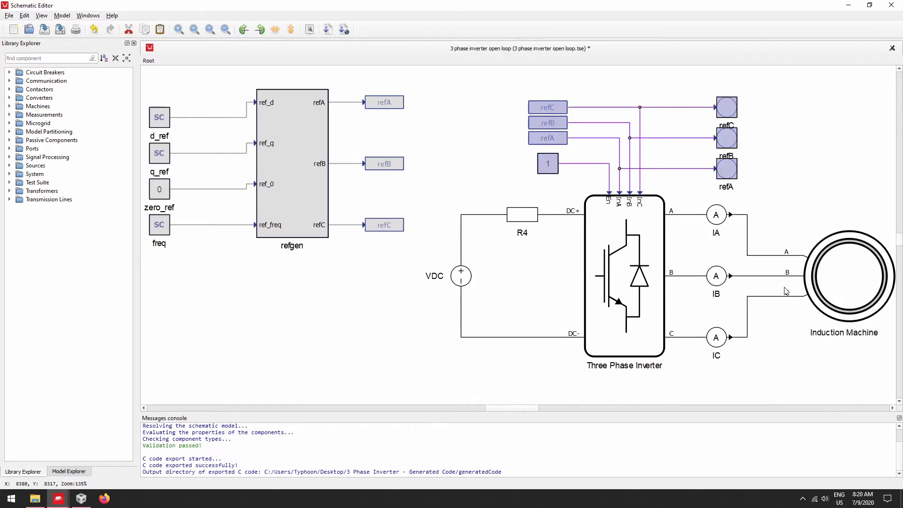
click(774, 198)
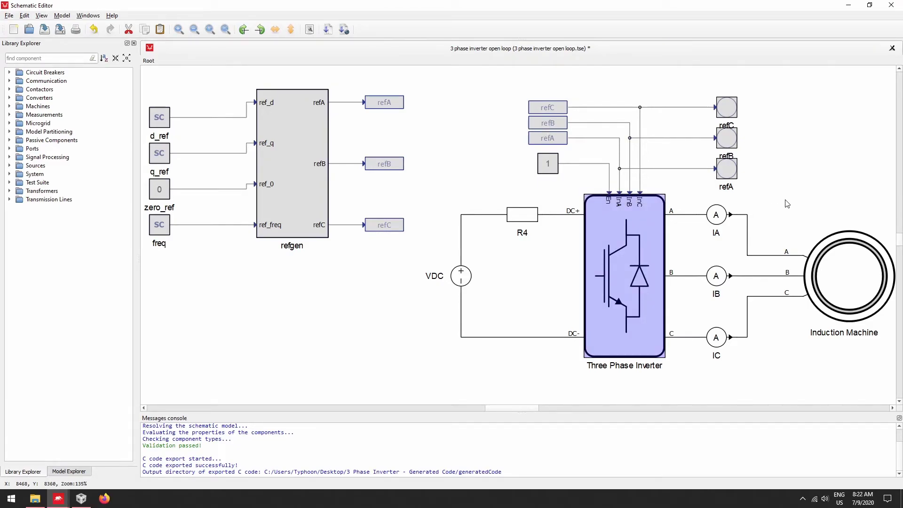
Set the Three Phase Inverter's control to Digital input per switch.
right_click(644, 274)
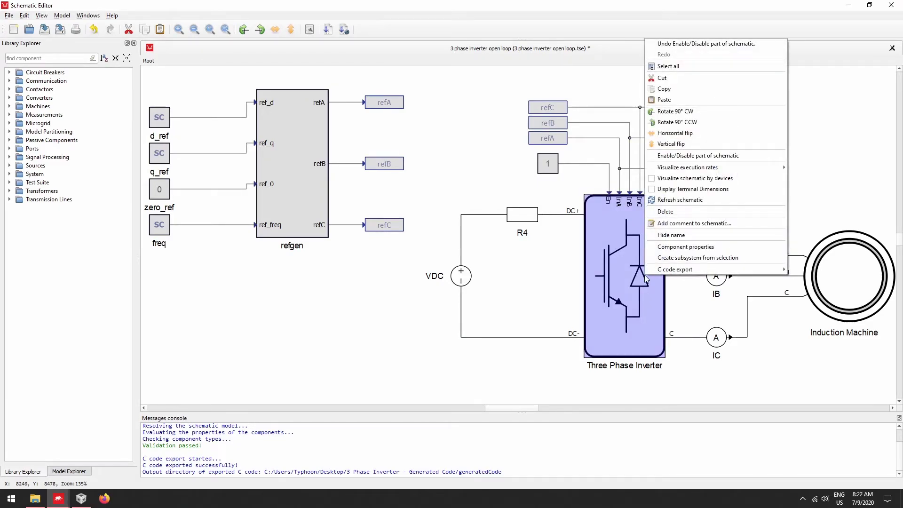
click(686, 247)
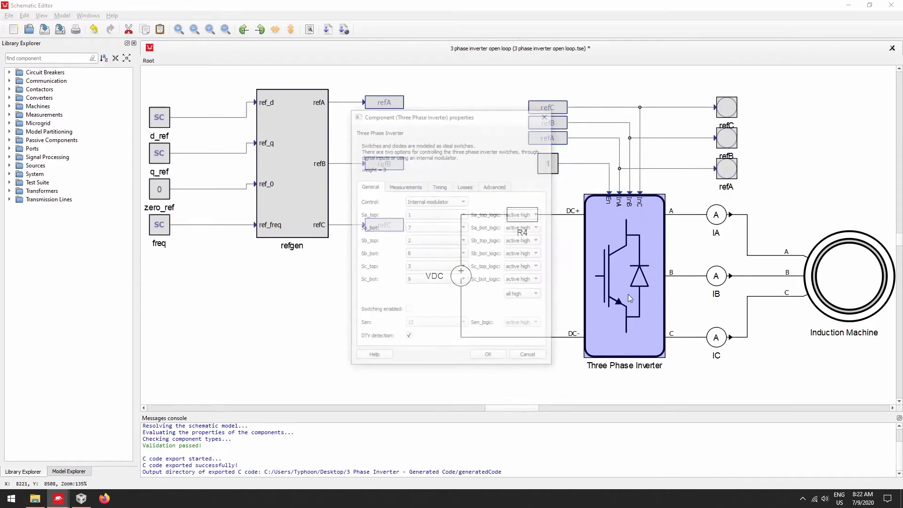
click(458, 201)
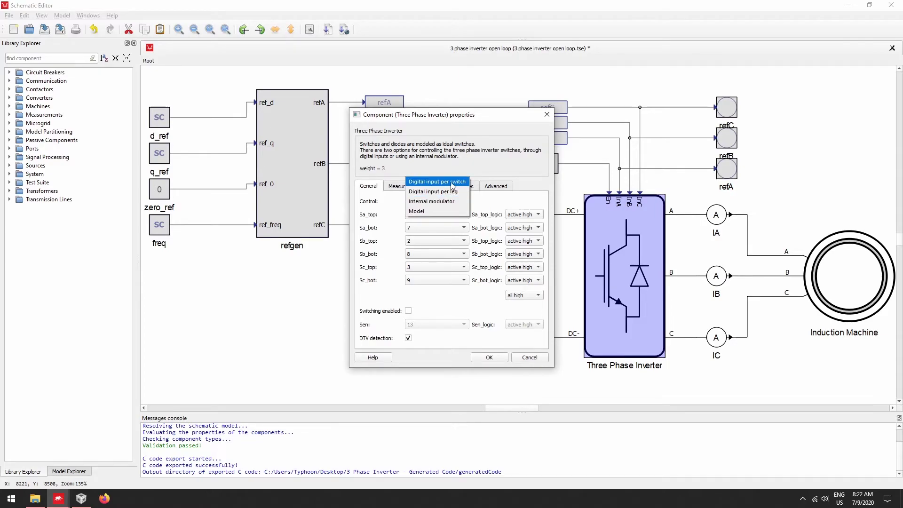
click(452, 182)
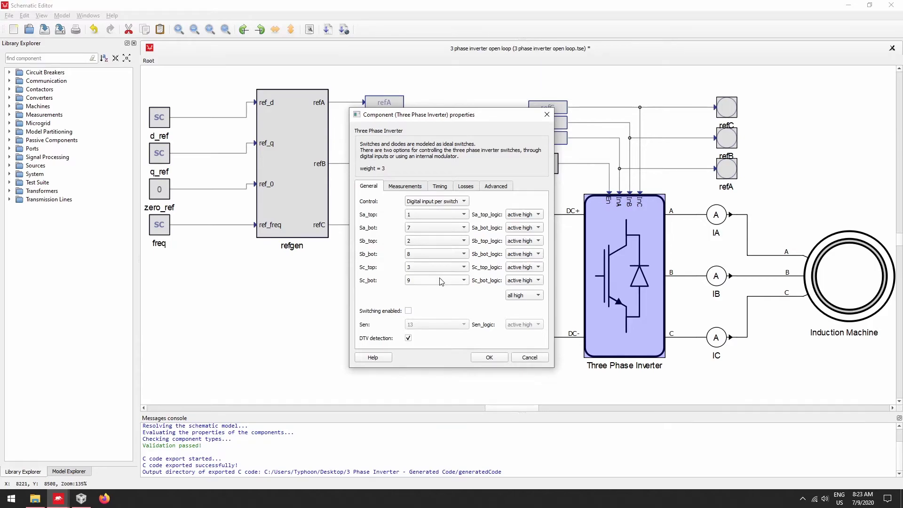
click(498, 359)
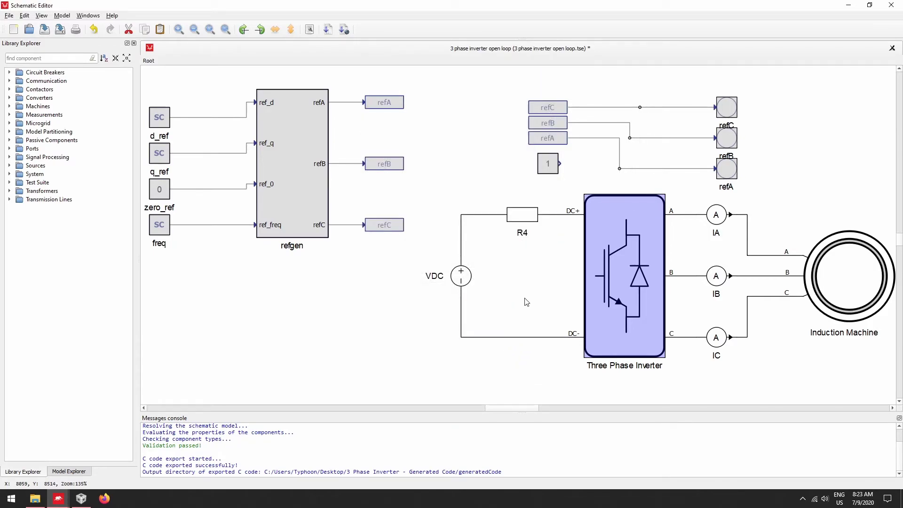
click(526, 302)
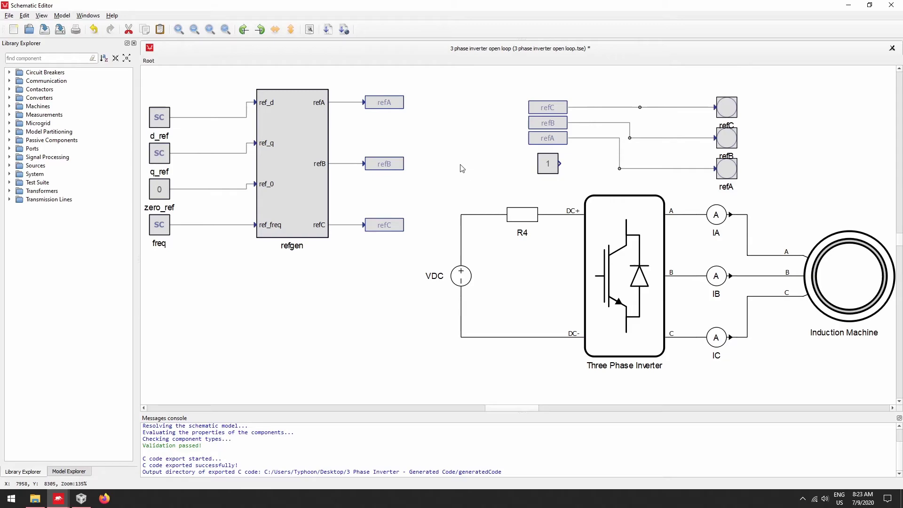
Compile the schematic and load it into HIL SCADA, then load the panel file SCADA_Panel_F28335.cus.
click(345, 30)
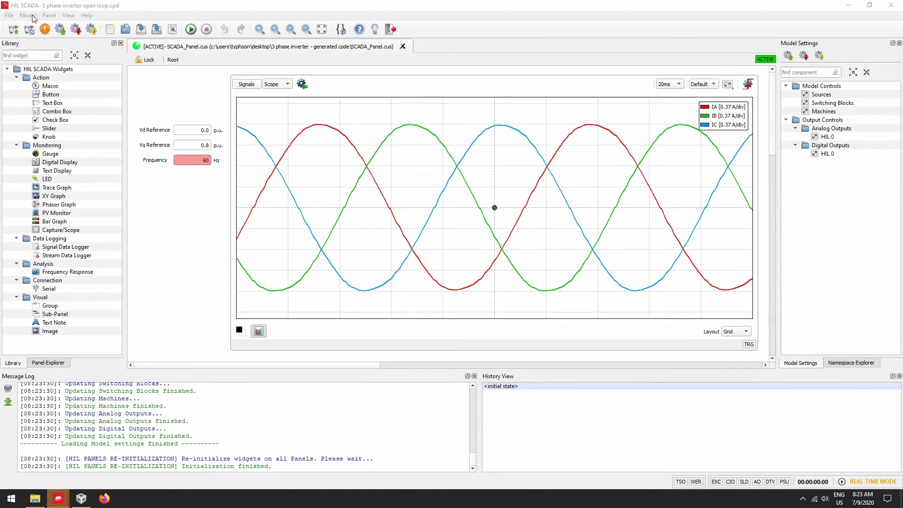
click(8, 16)
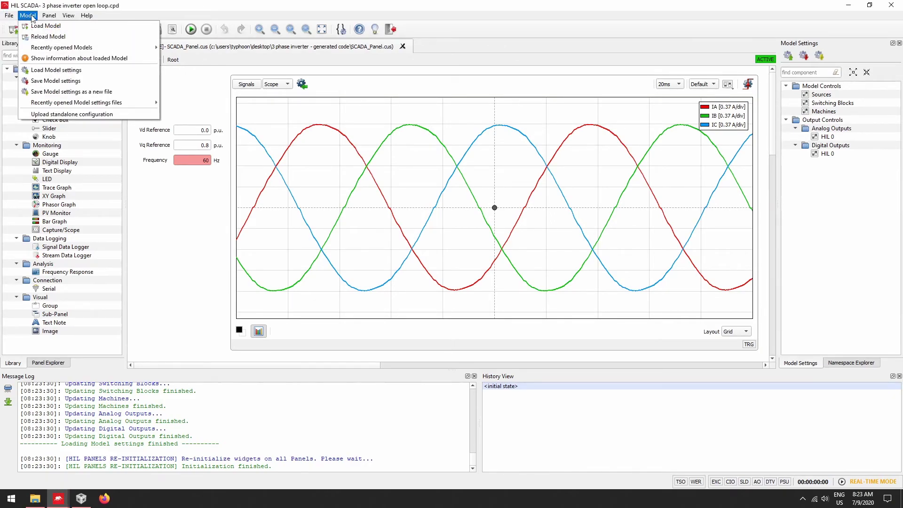
mouse_move(50, 15)
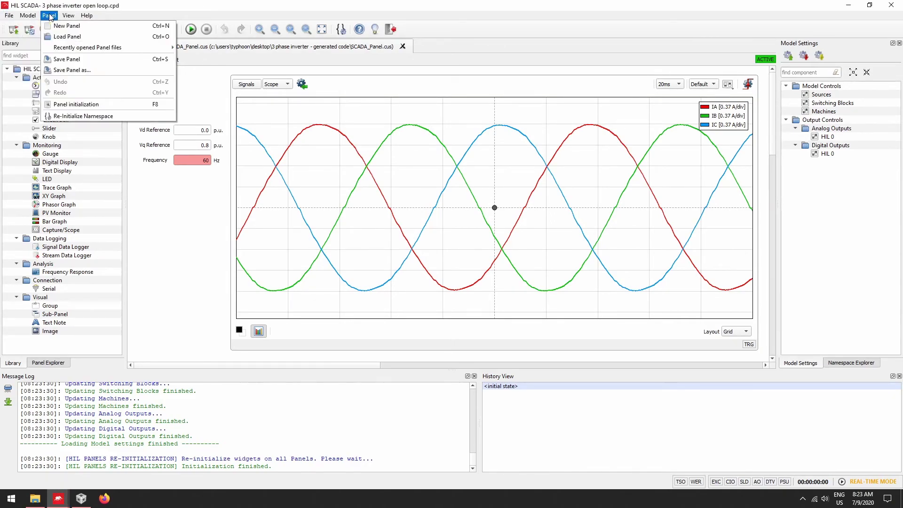
click(69, 37)
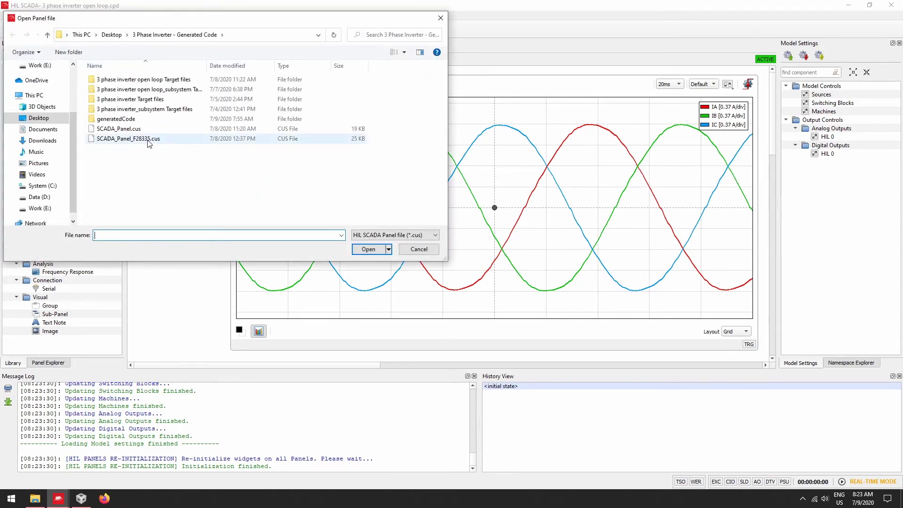
click(147, 139)
click(367, 249)
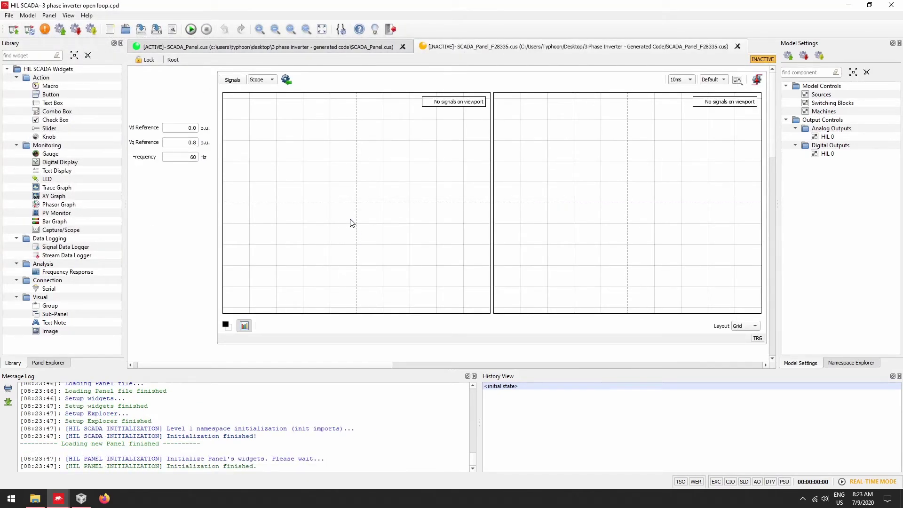
Close the original SCADA_Panel.cus panel and start the simulation with the F28335 panel.
click(403, 46)
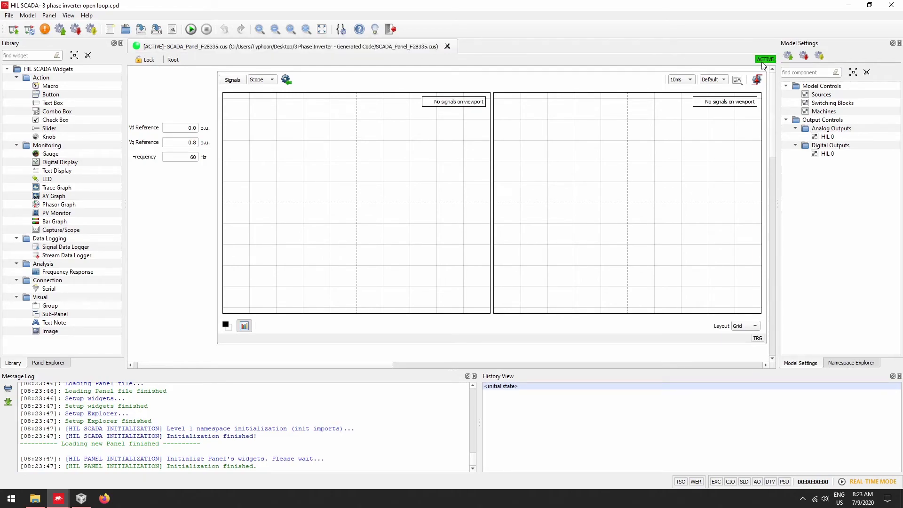
click(191, 30)
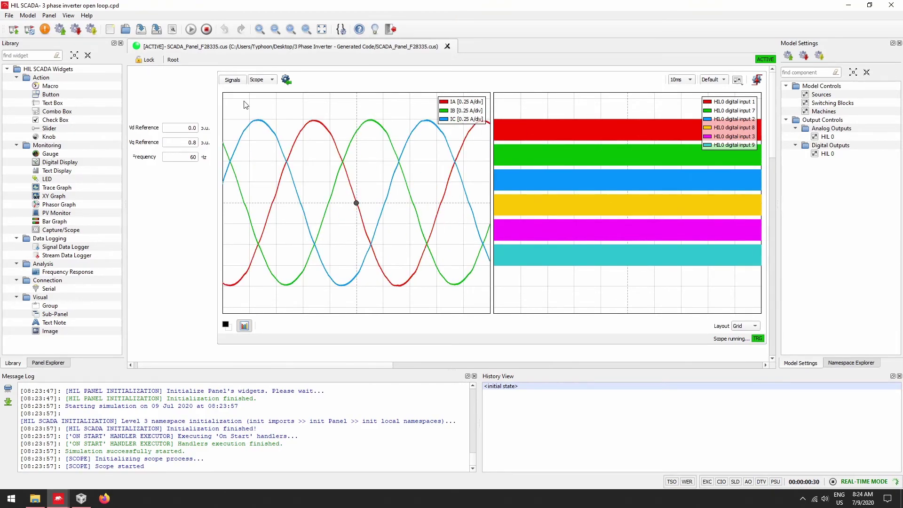
Open the analog output settings for HIL 0 and assign the IA signal to output AO1.
double_click(834, 137)
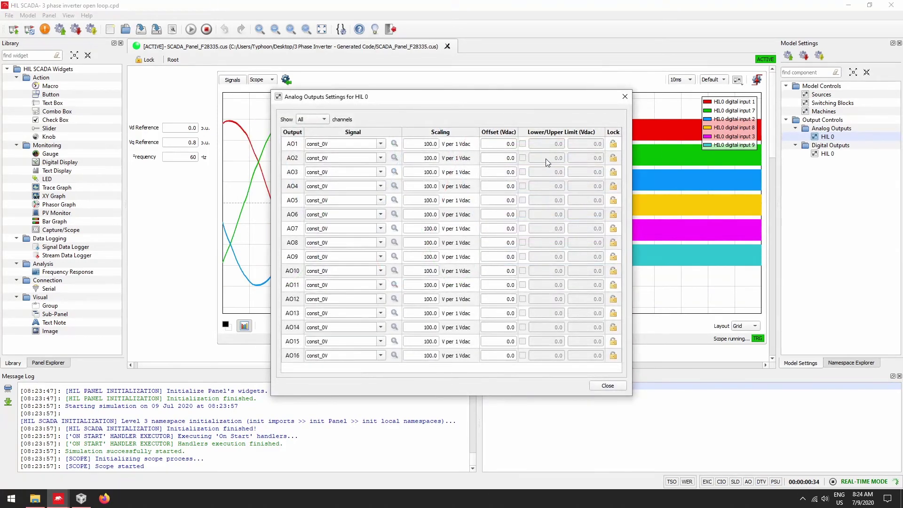
click(381, 144)
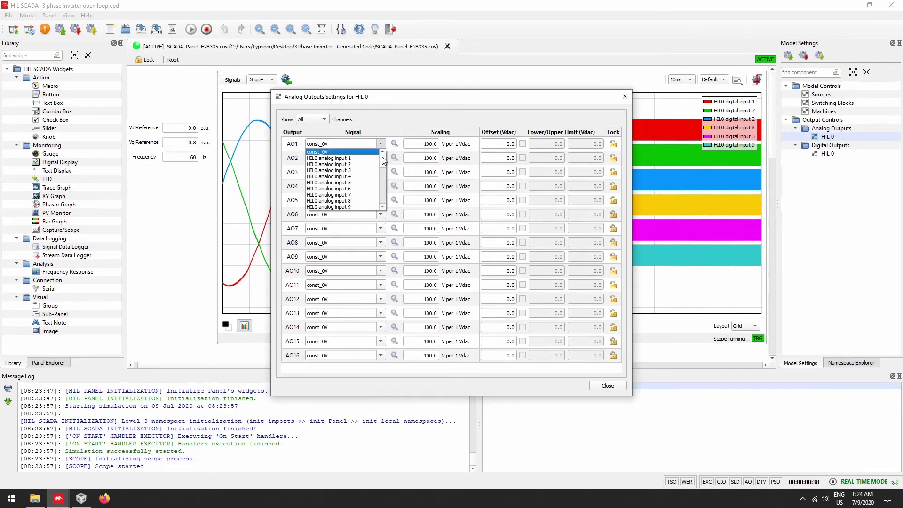
drag(383, 162, 383, 181)
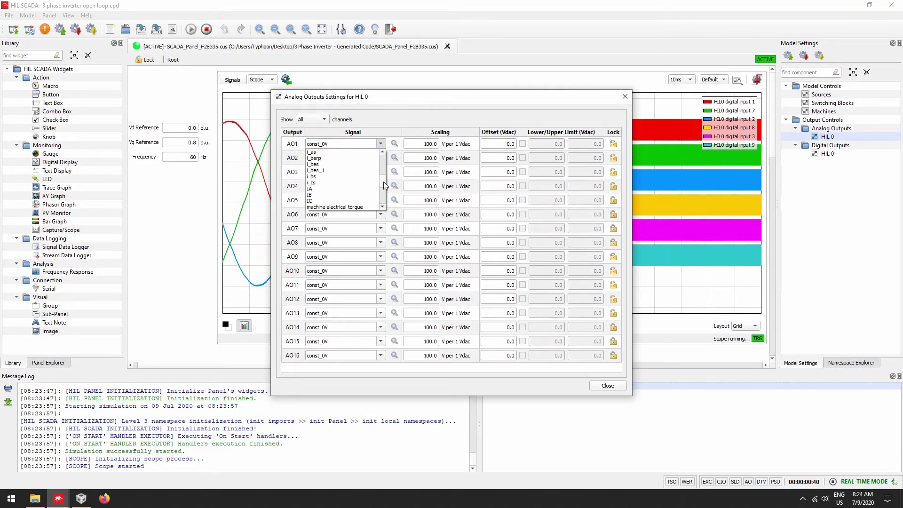
click(344, 188)
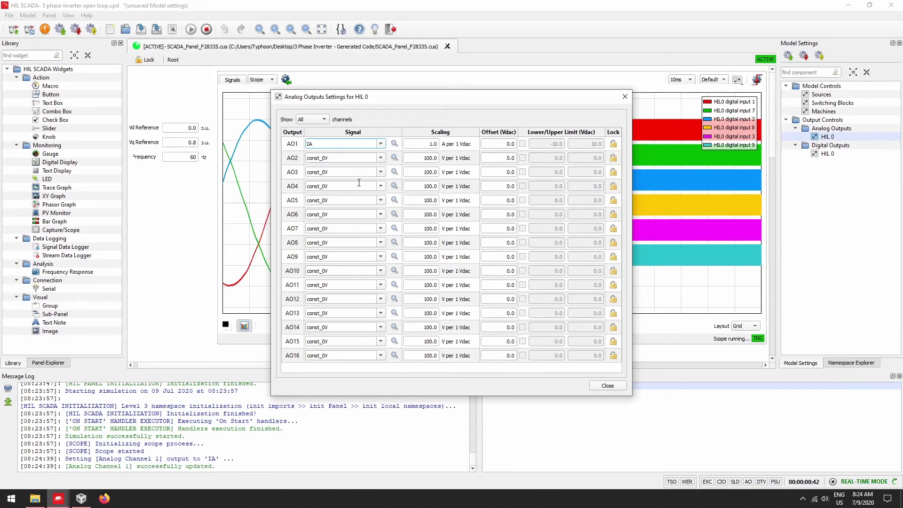
Assign the IB signal to analog output AO5 and IC to AO9, and close the settings.
click(381, 186)
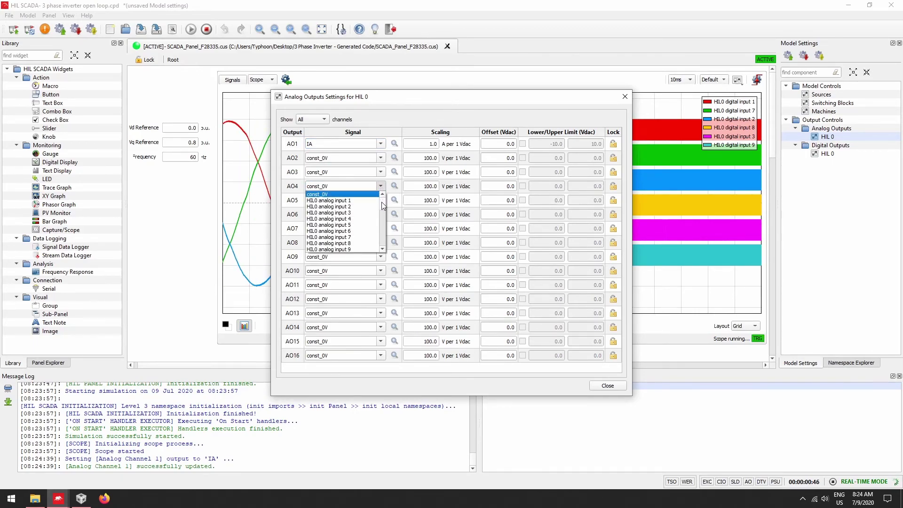
click(381, 186)
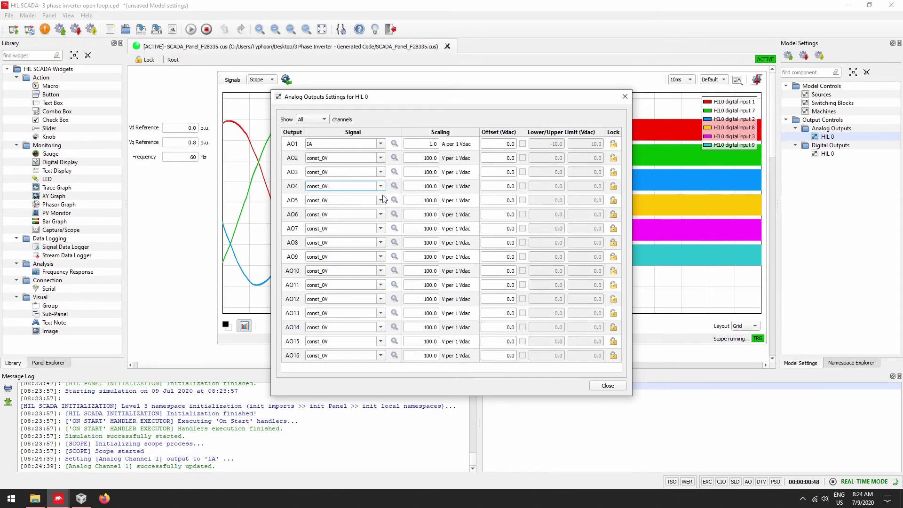
click(381, 200)
drag(382, 209, 382, 237)
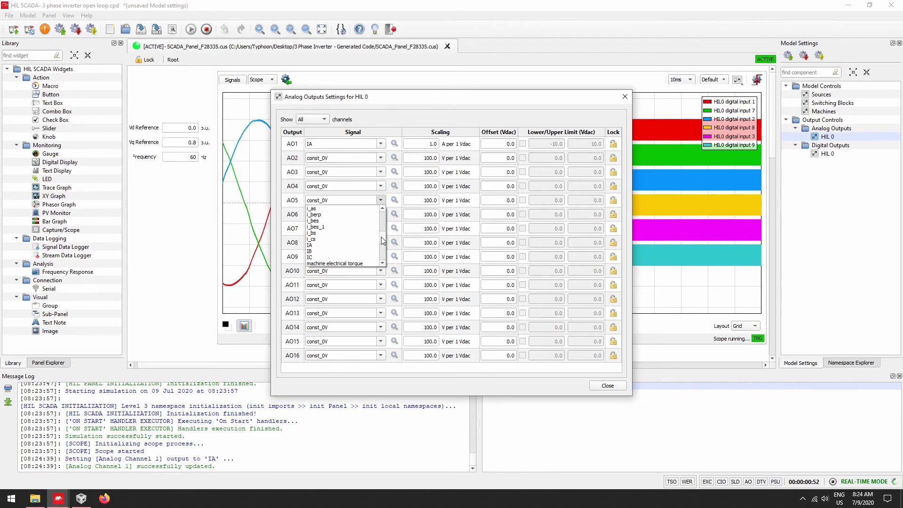
click(353, 252)
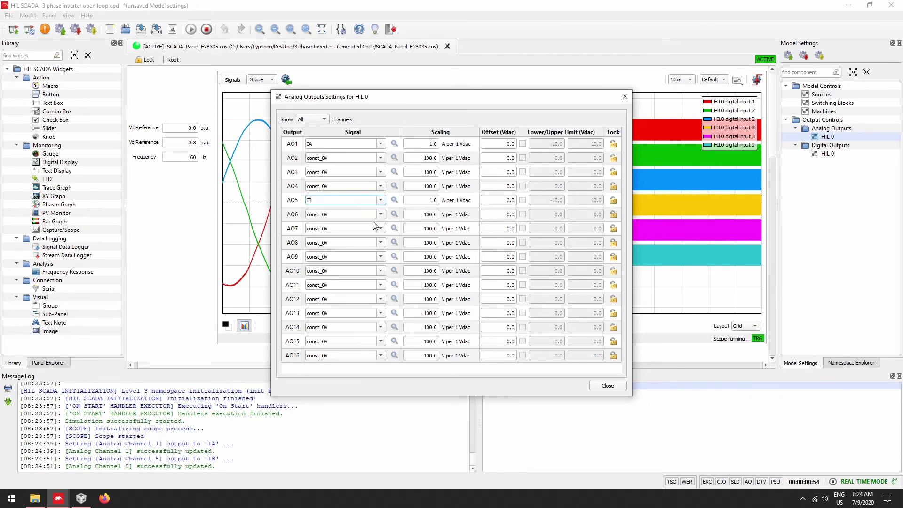
click(380, 257)
drag(382, 272, 382, 292)
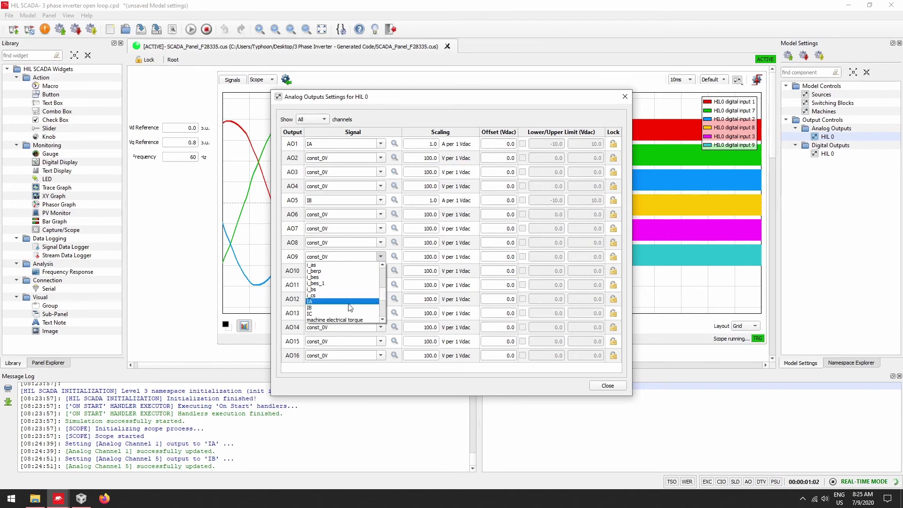
click(340, 313)
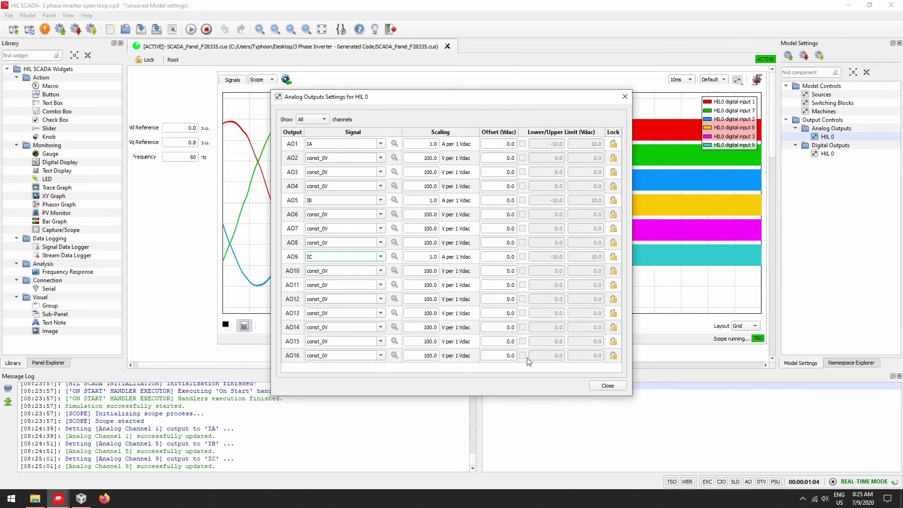
click(607, 386)
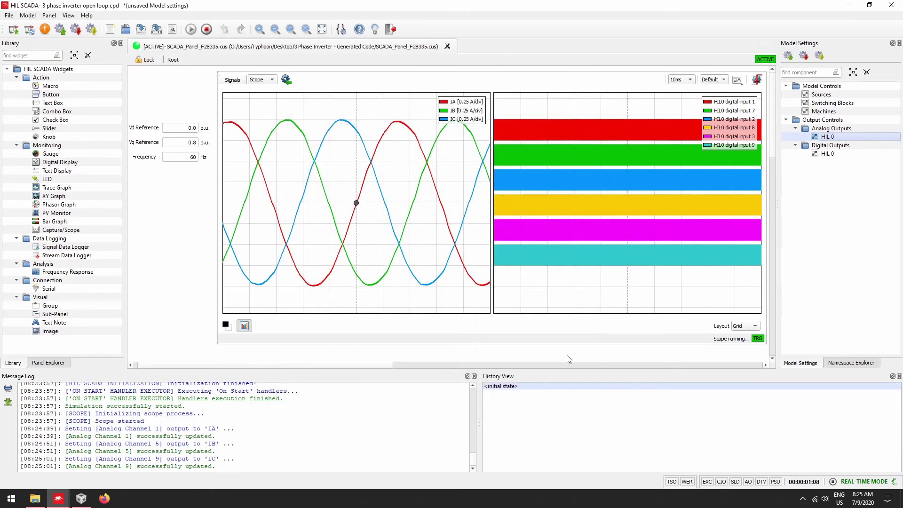